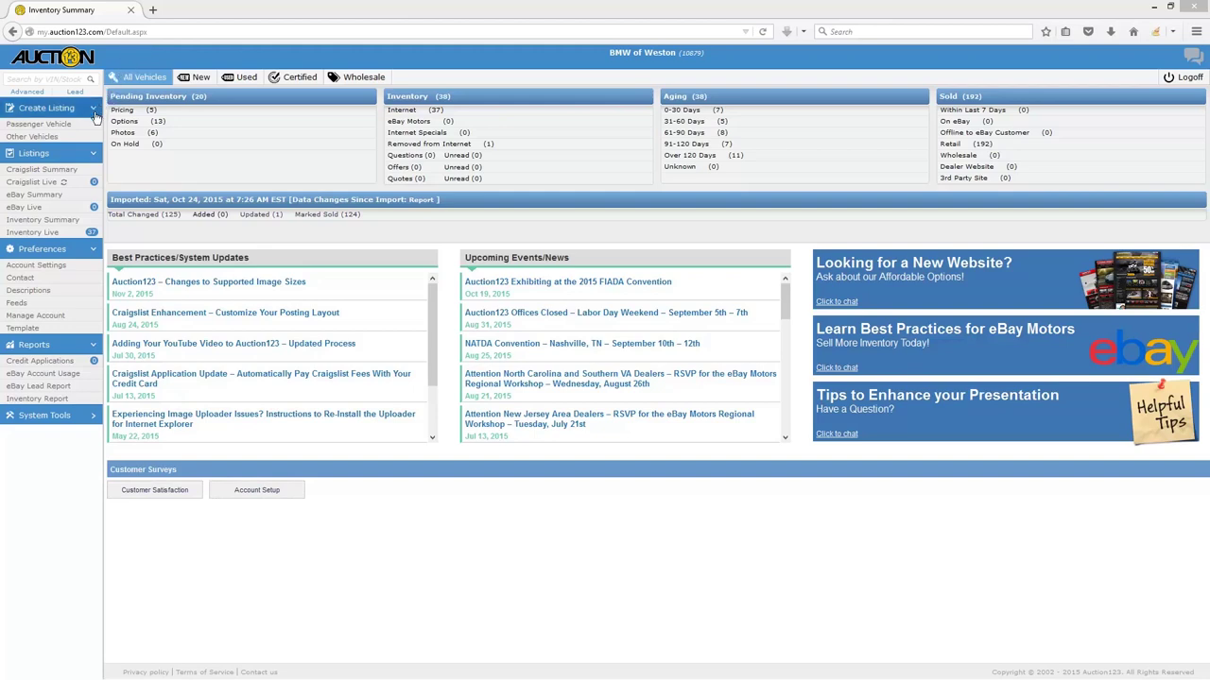
Start an Other Vehicles listing as RVs and Campers, Motorized RVs - Class A RVs.
left_click(95, 138)
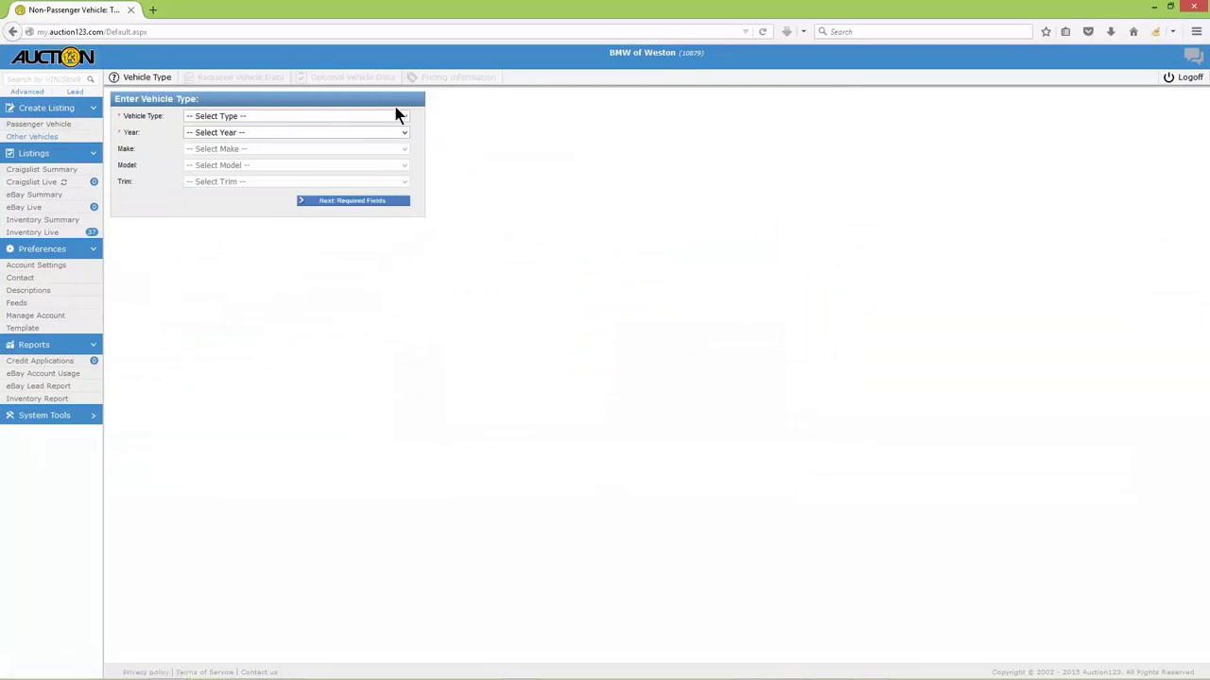
left_click(396, 114)
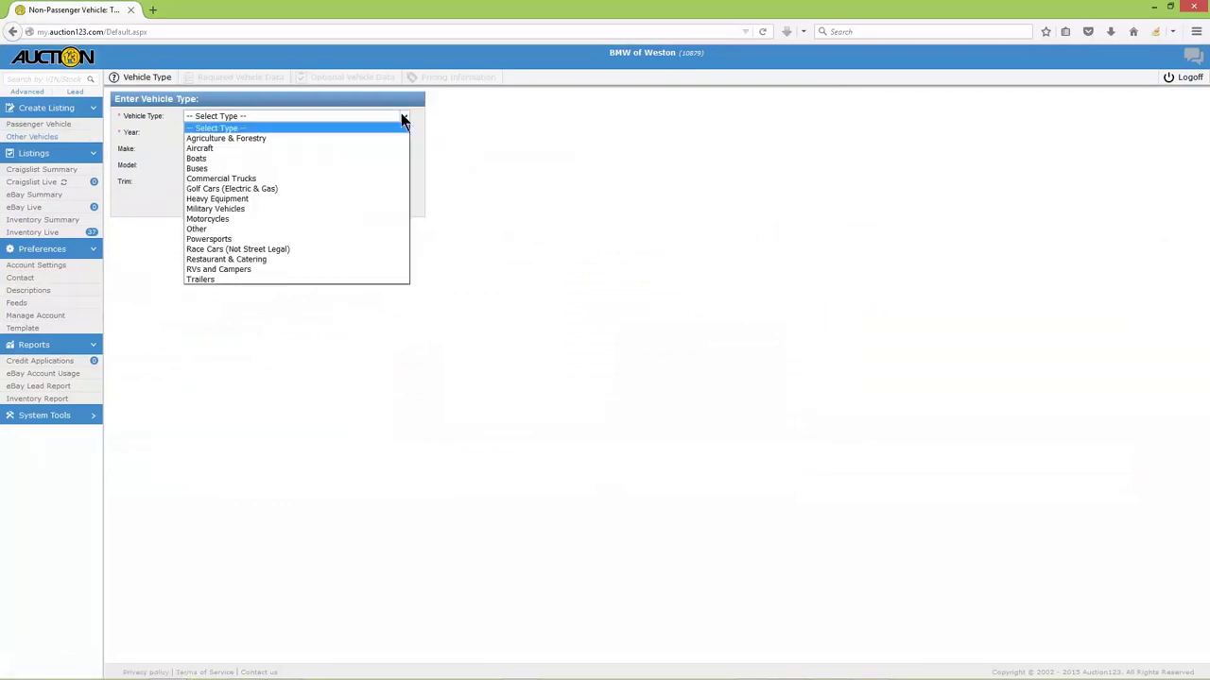
left_click(369, 270)
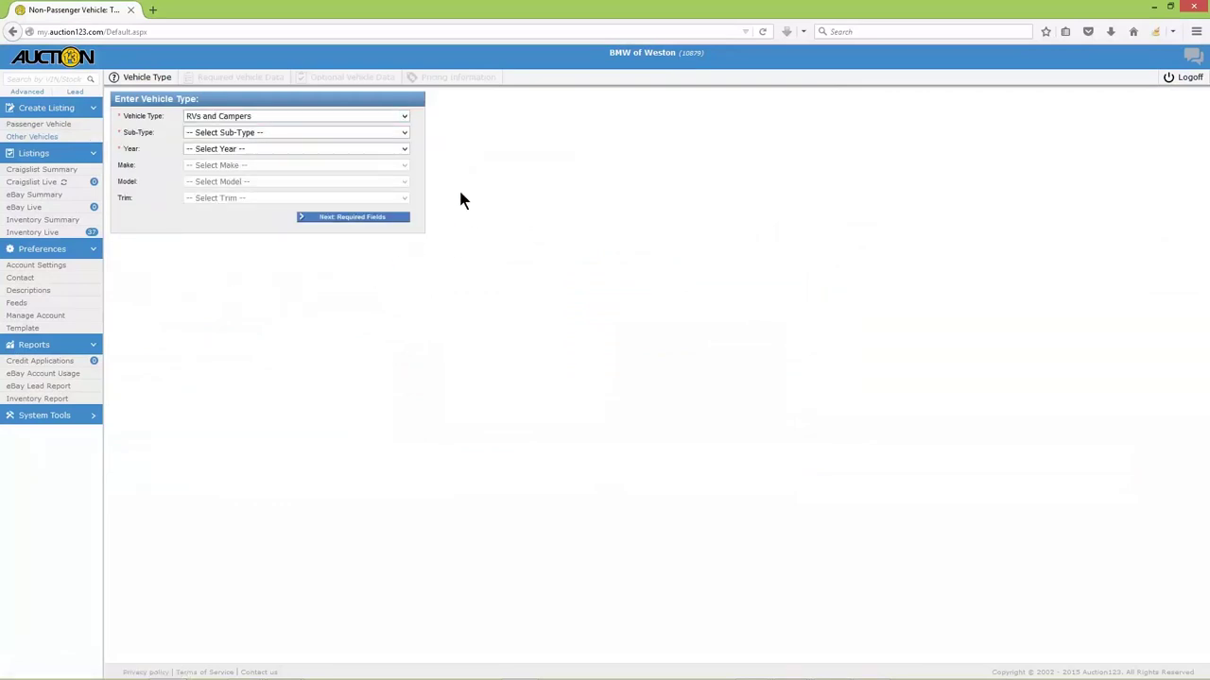
left_click(403, 134)
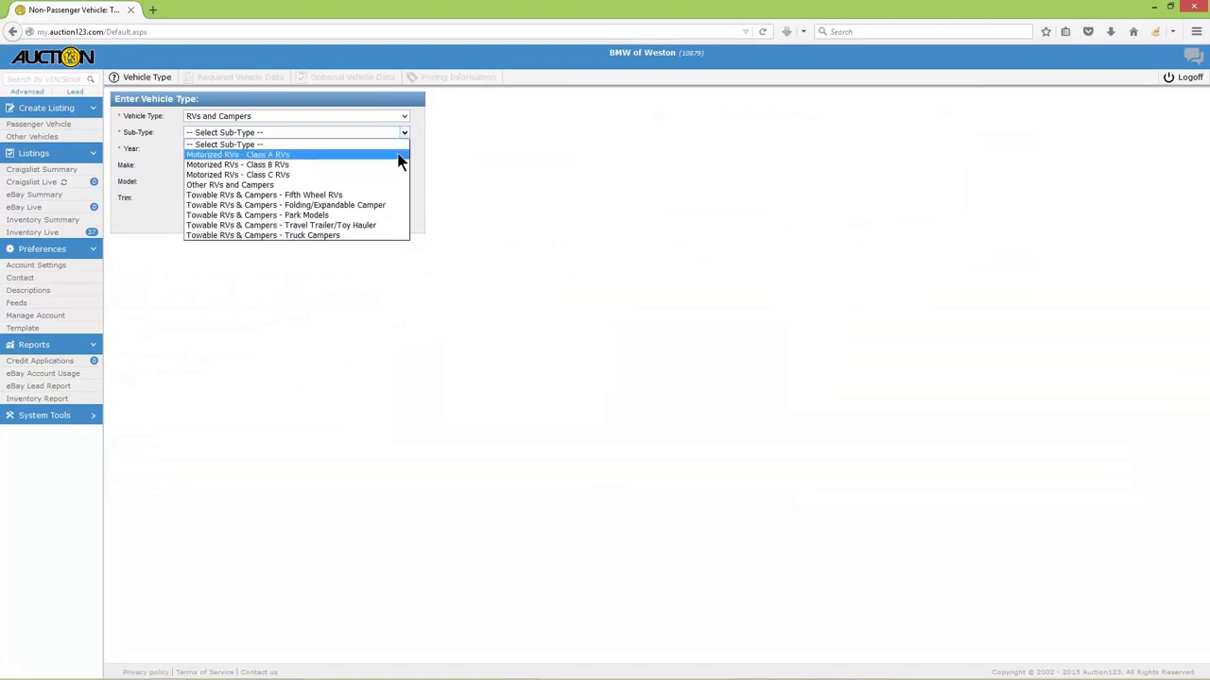
left_click(401, 154)
Choose 2016, Fleetwood, Flair and trim 26D for the RV.
left_click(401, 154)
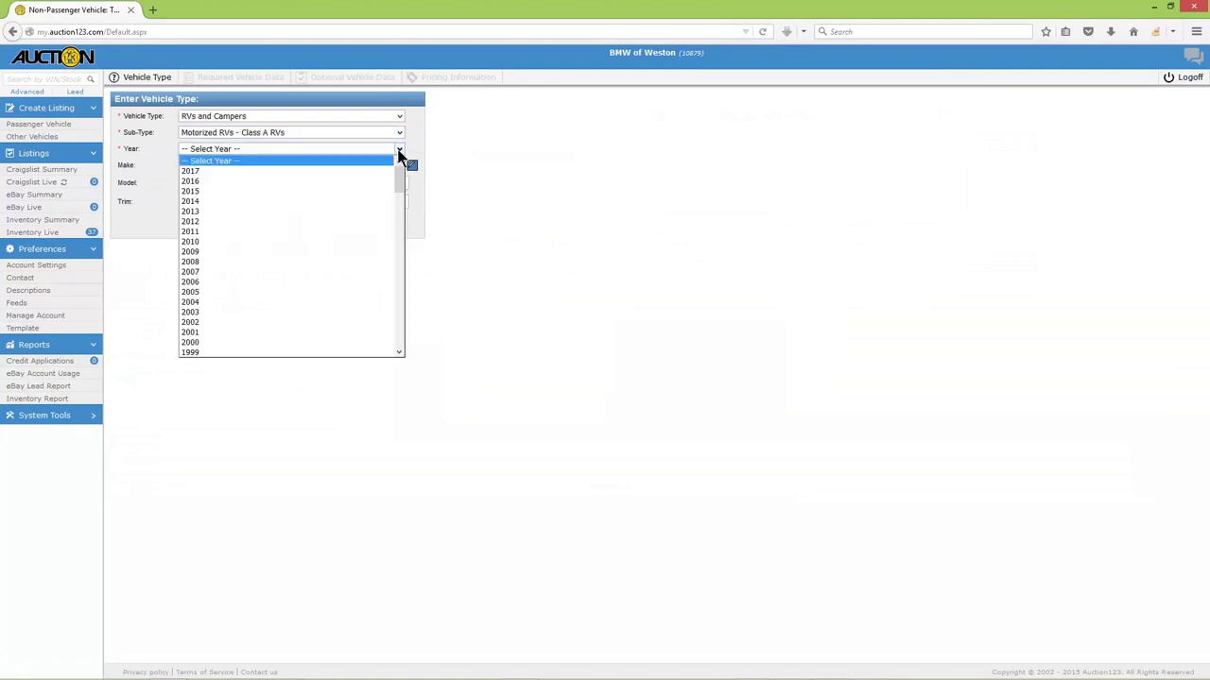
left_click(384, 180)
left_click(397, 168)
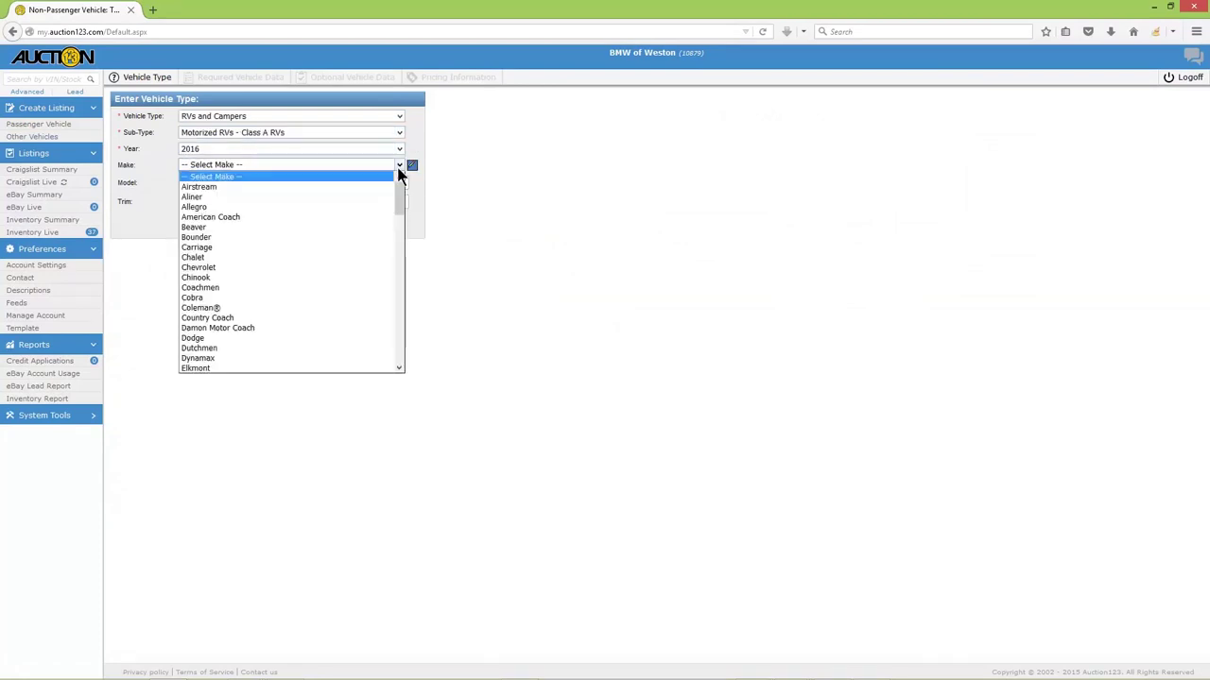
scroll(395, 198, "down", 4)
left_click(378, 257)
left_click(401, 181)
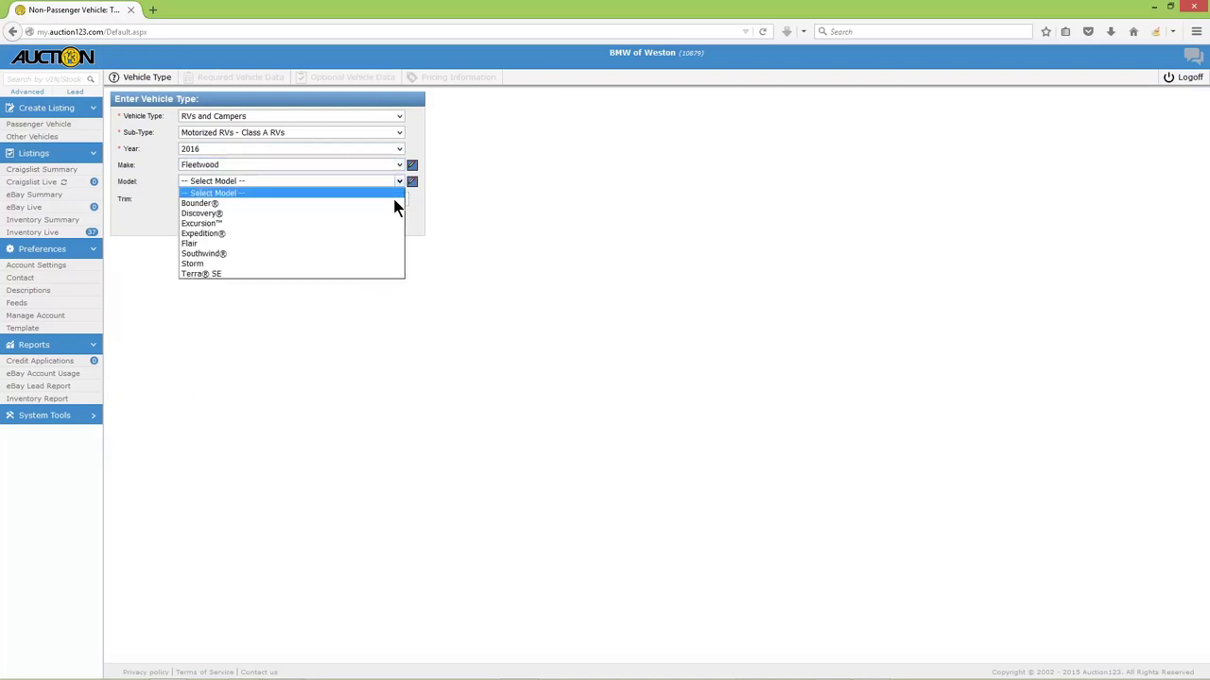
left_click(389, 243)
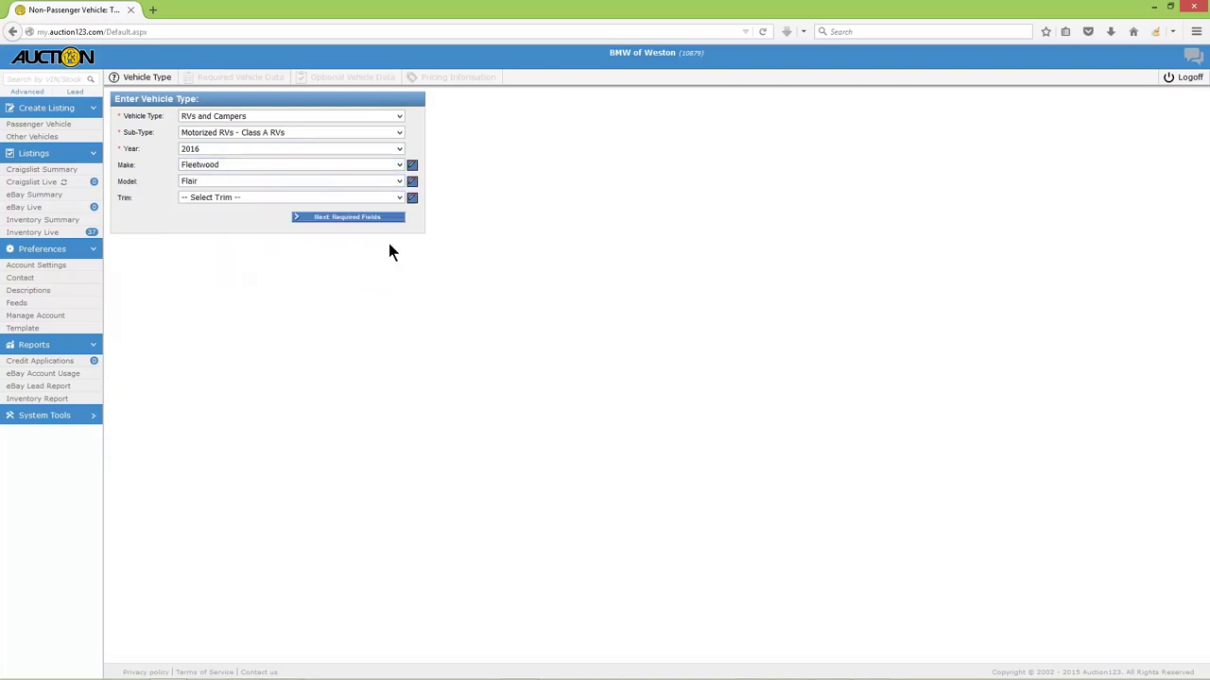
left_click(402, 196)
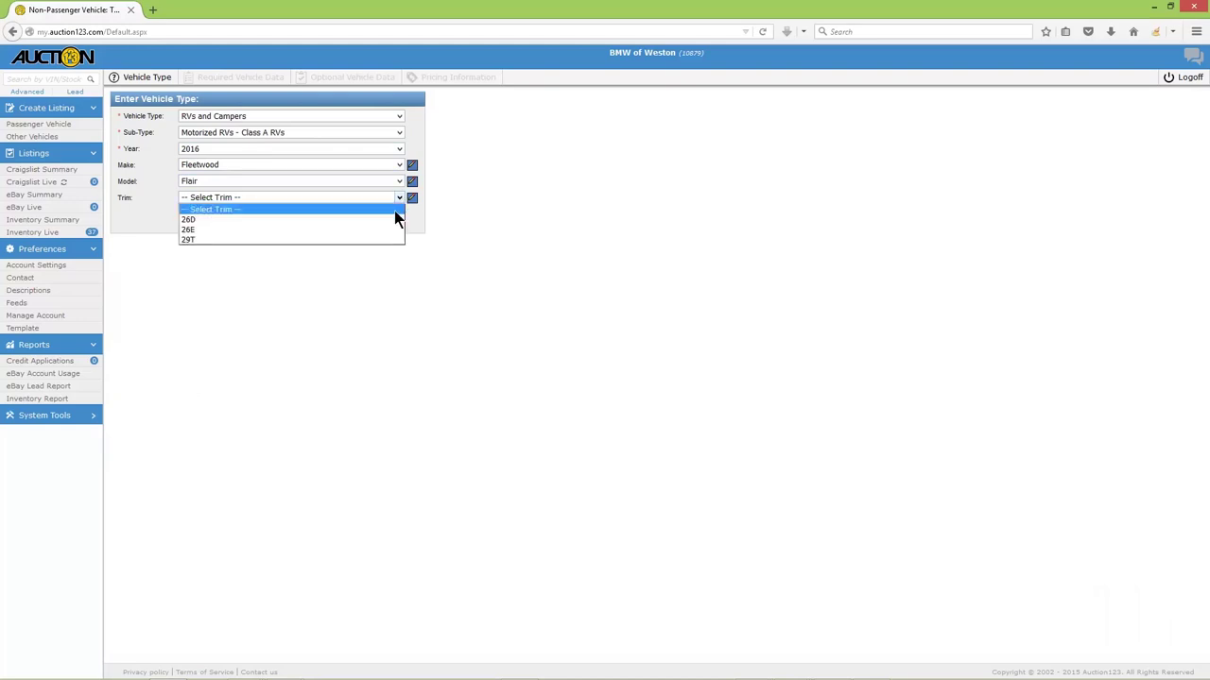
left_click(392, 220)
Enter exterior colour Cliffside Cove, water capacity 41-50 gallons and title Clear, then proceed to options.
left_click(392, 223)
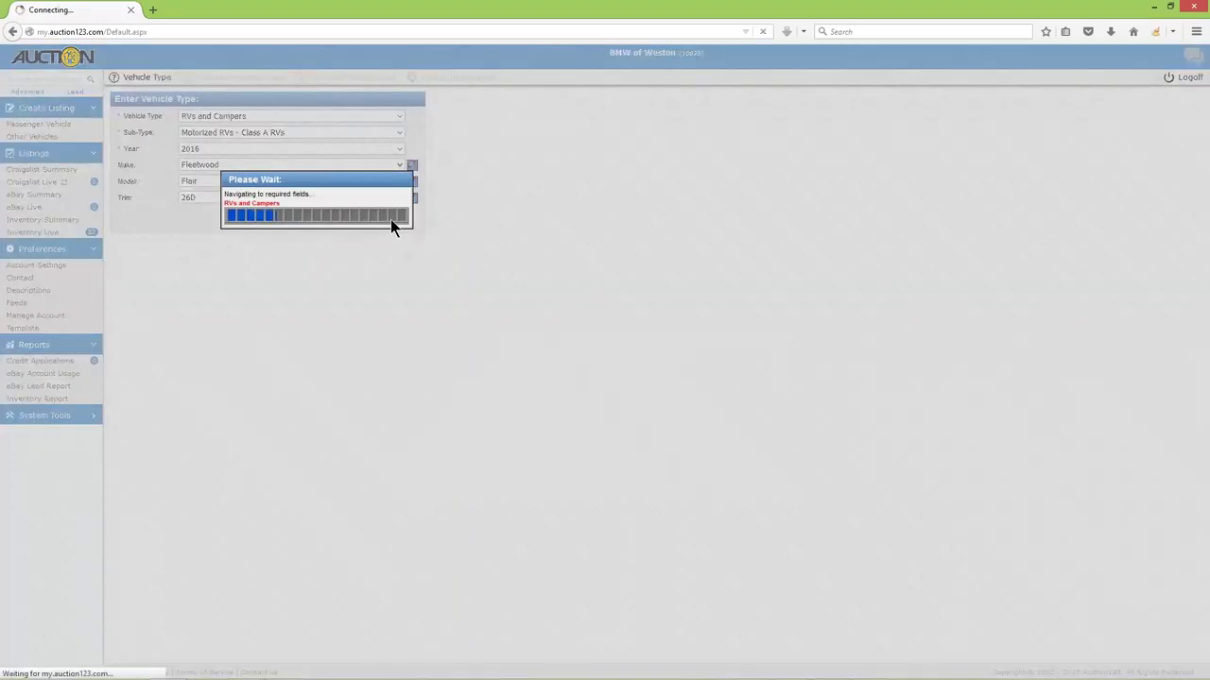
left_click(388, 228)
type("Cliffside Cove")
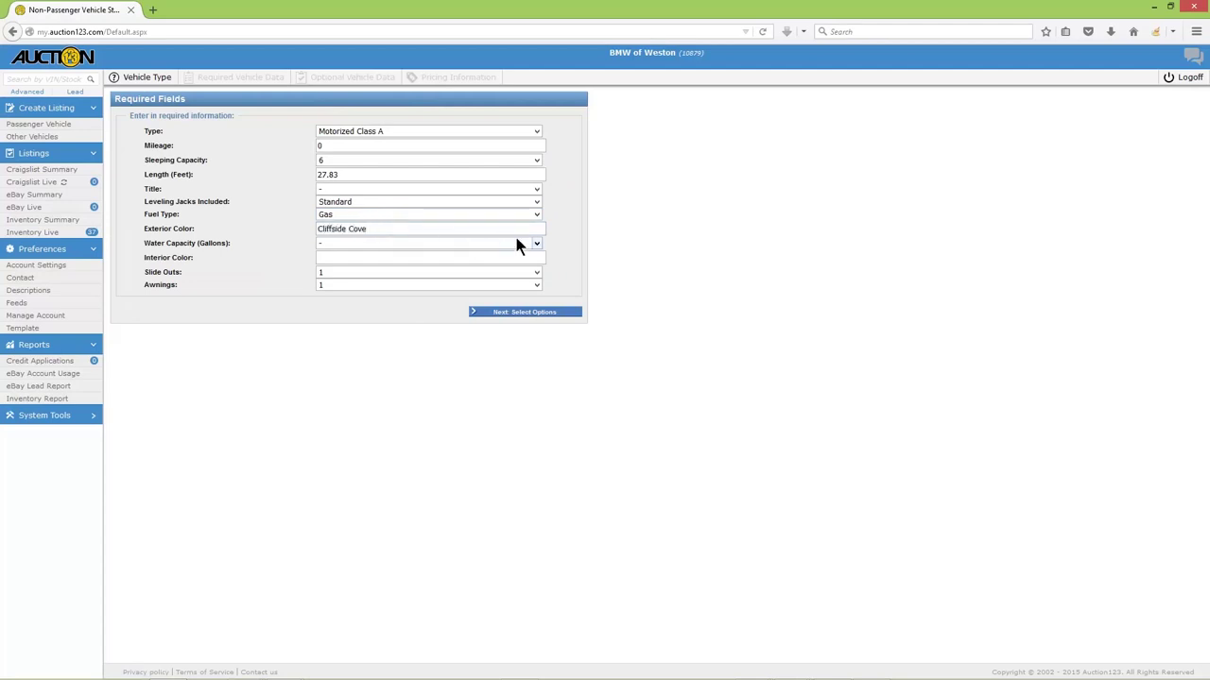
left_click(534, 243)
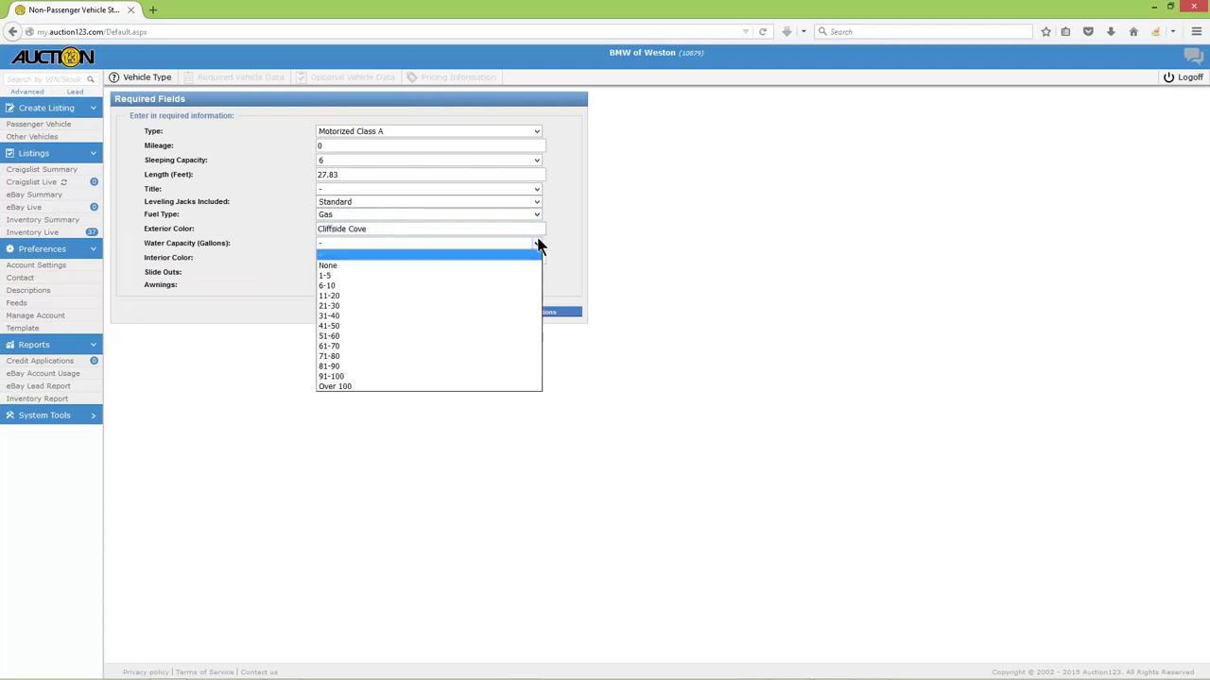
left_click(516, 327)
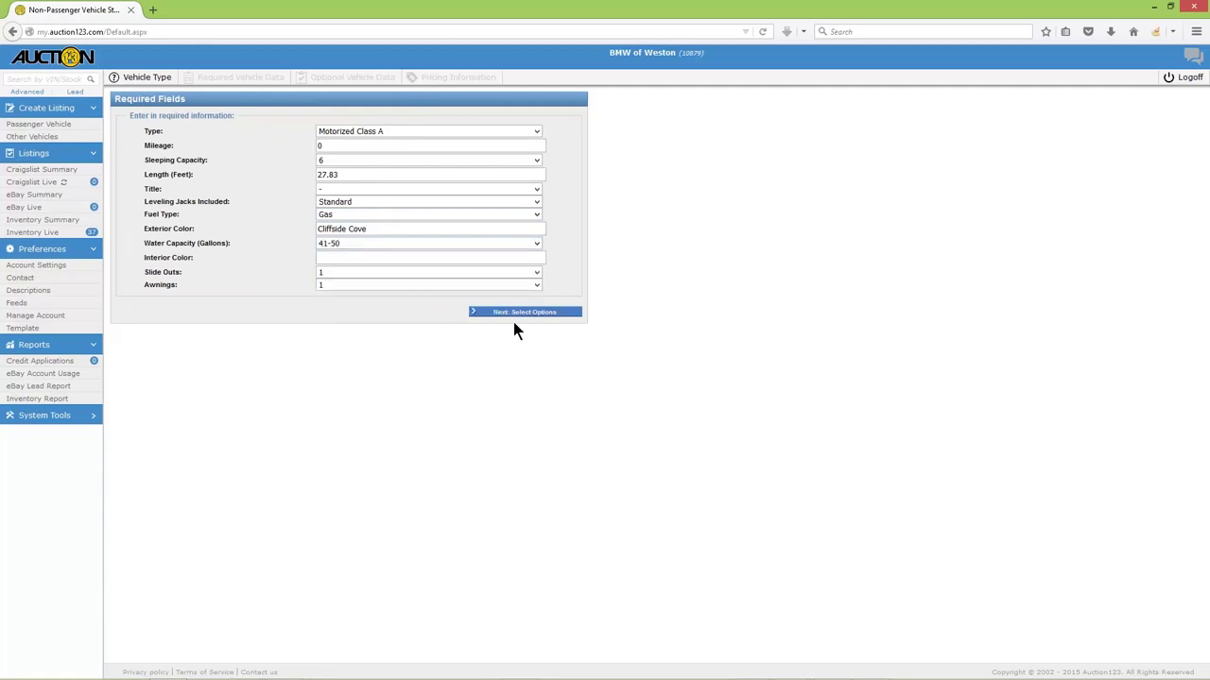
left_click(537, 191)
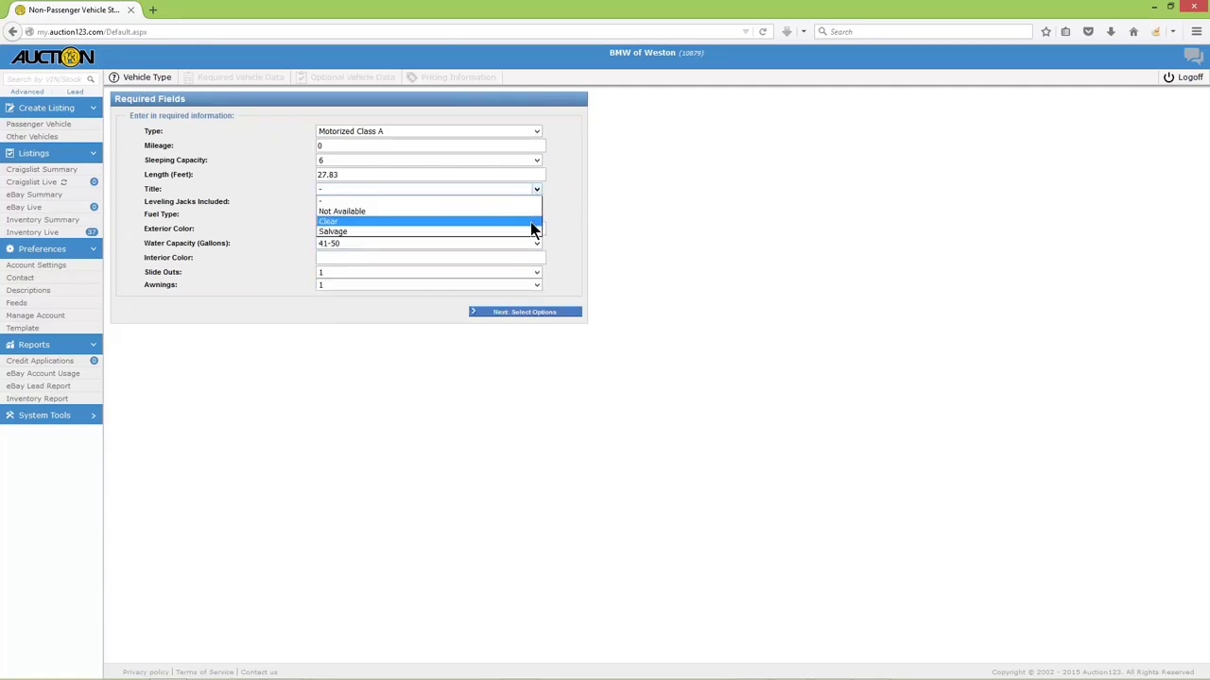
left_click(532, 224)
left_click(557, 313)
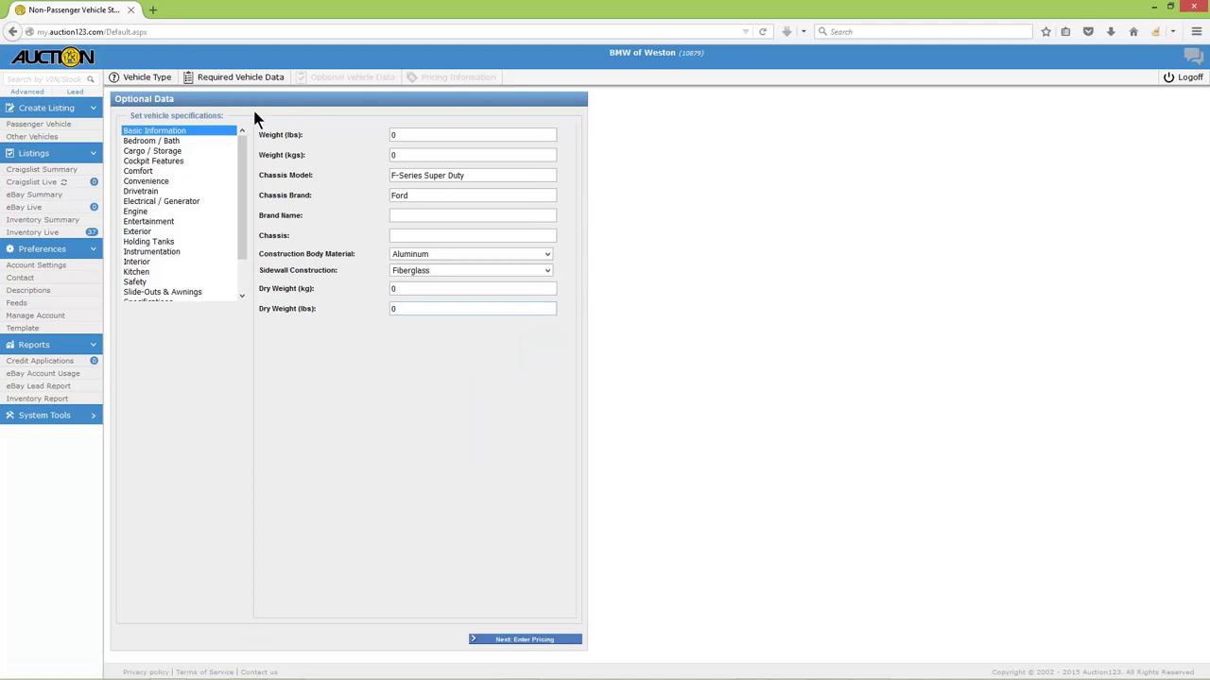
Review the Bedroom / Bath through Electrical / Generator spec categories, then go to pricing.
left_click(208, 139)
left_click(207, 152)
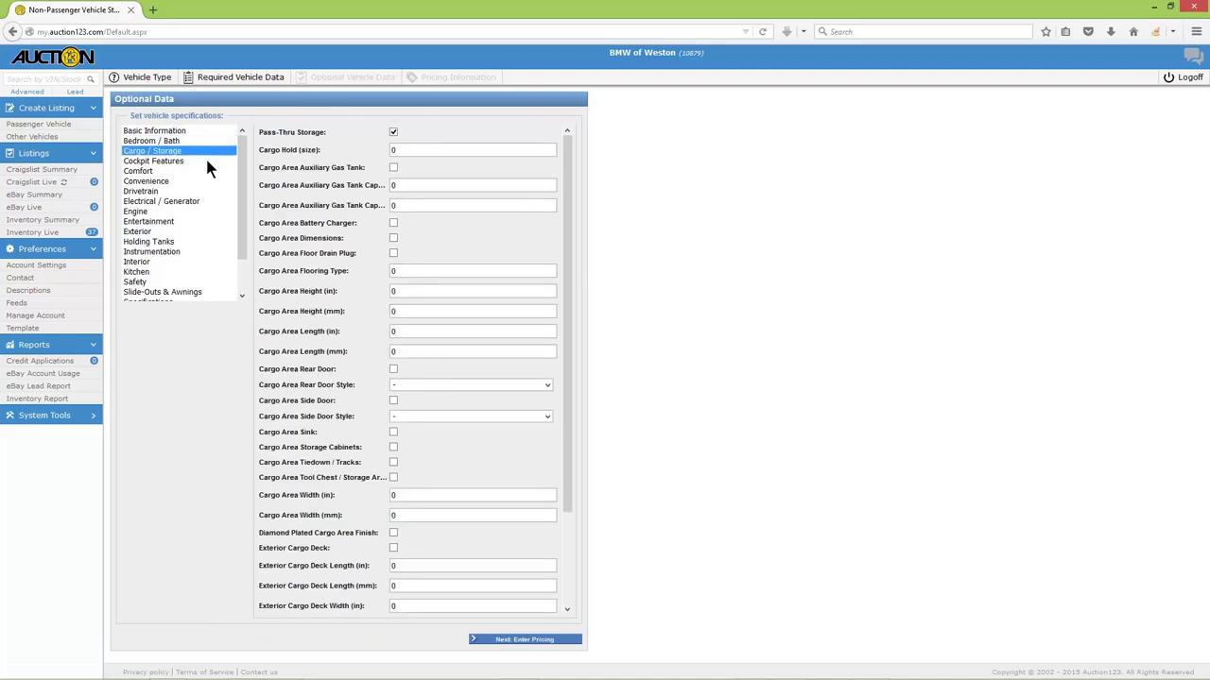
left_click(207, 161)
left_click(207, 171)
left_click(206, 181)
left_click(207, 191)
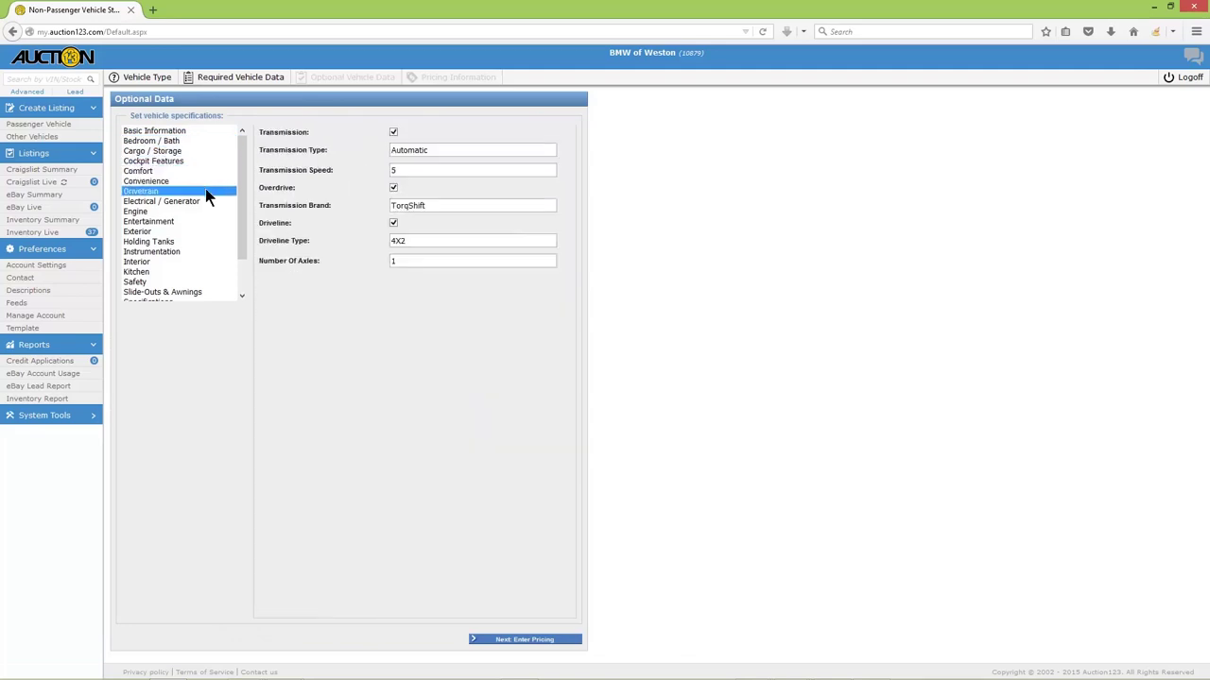
left_click(206, 201)
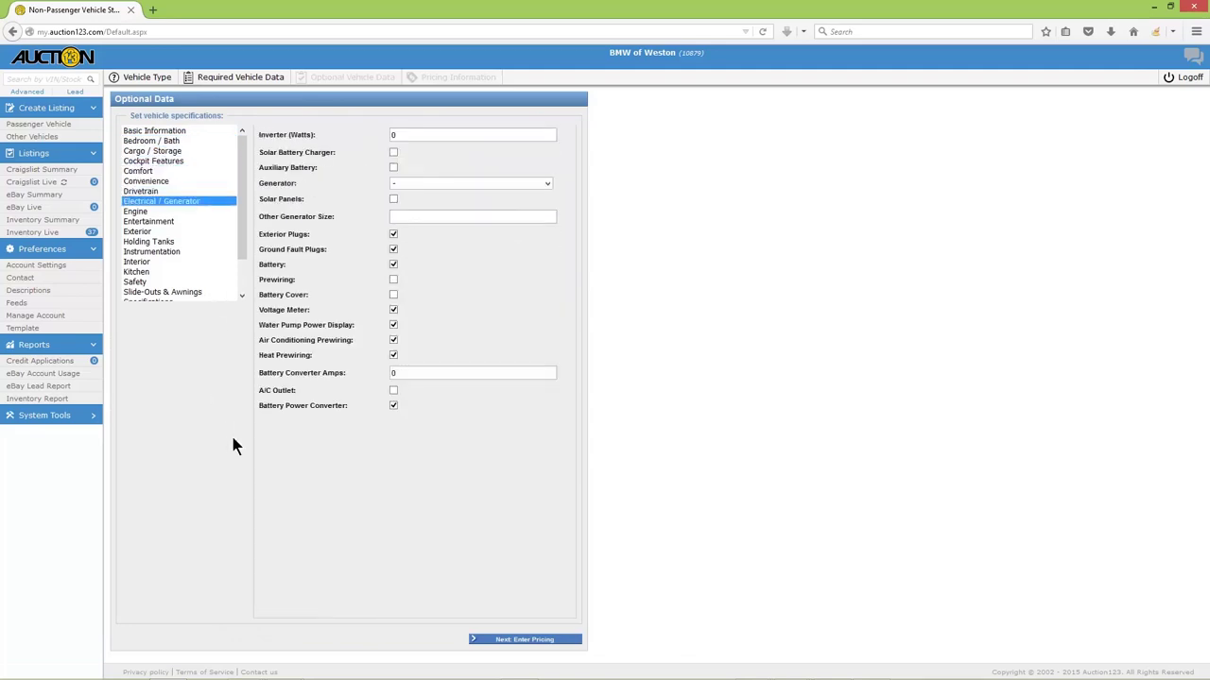
left_click(484, 639)
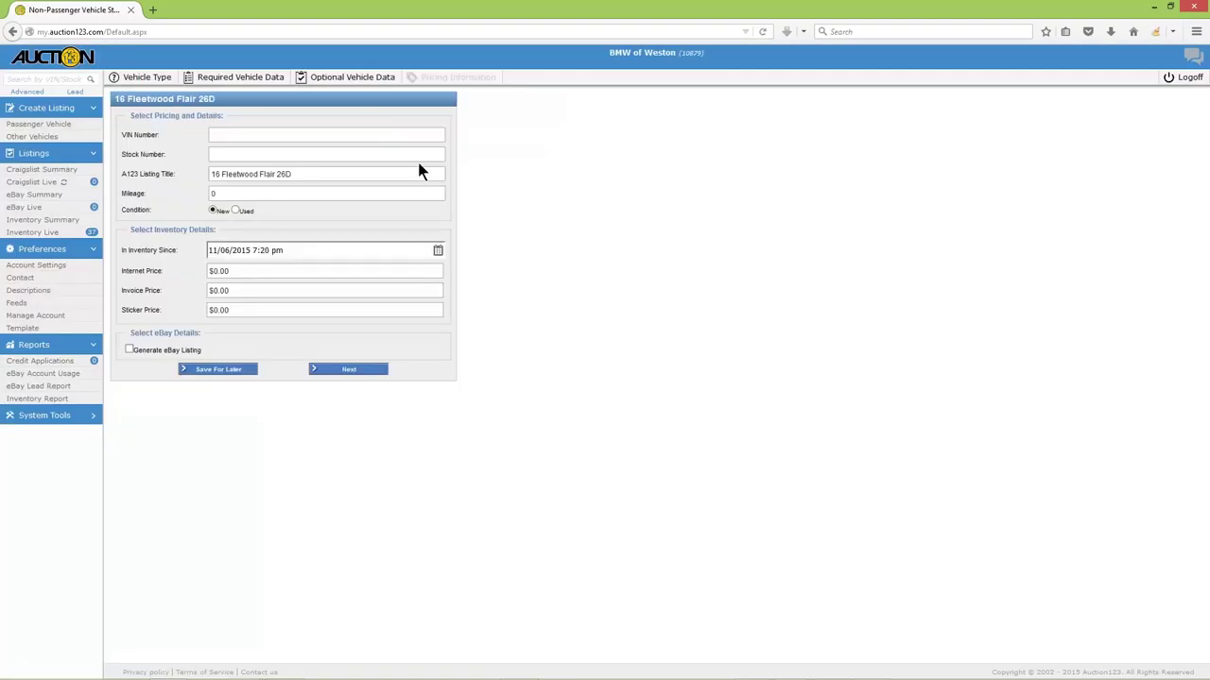
Paste the copied VIN and enter stock number FW1.
left_click(289, 135)
right_click(219, 135)
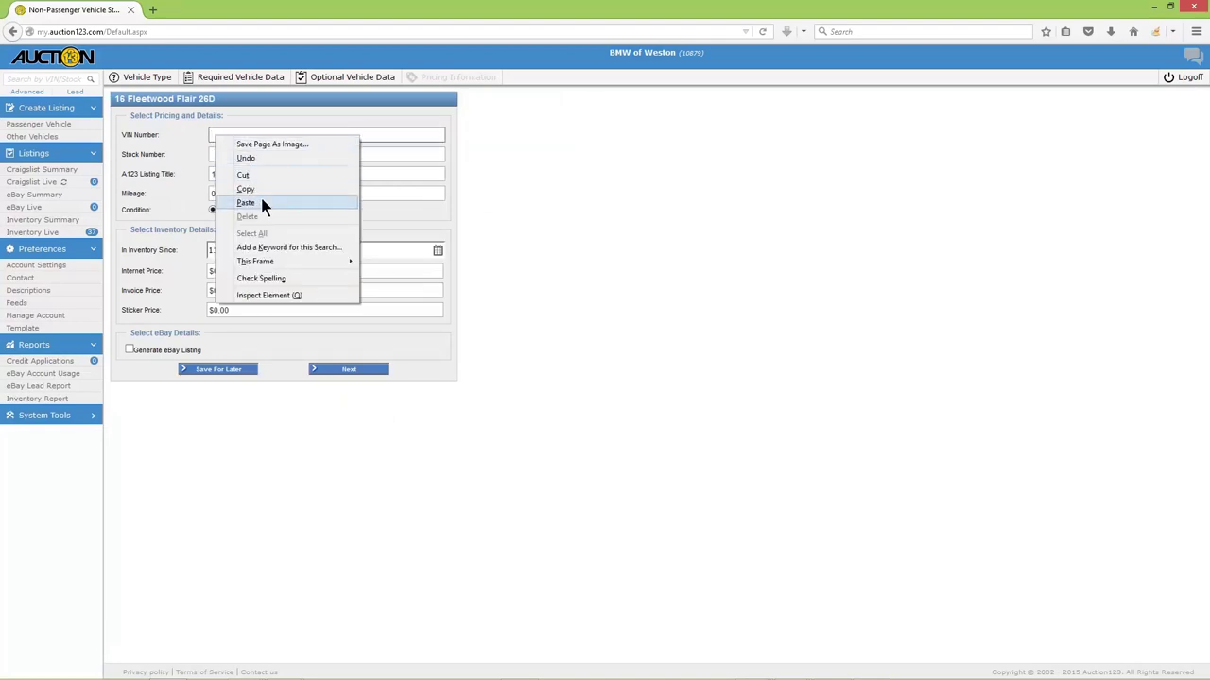
left_click(260, 198)
left_click(250, 155)
type("FW1")
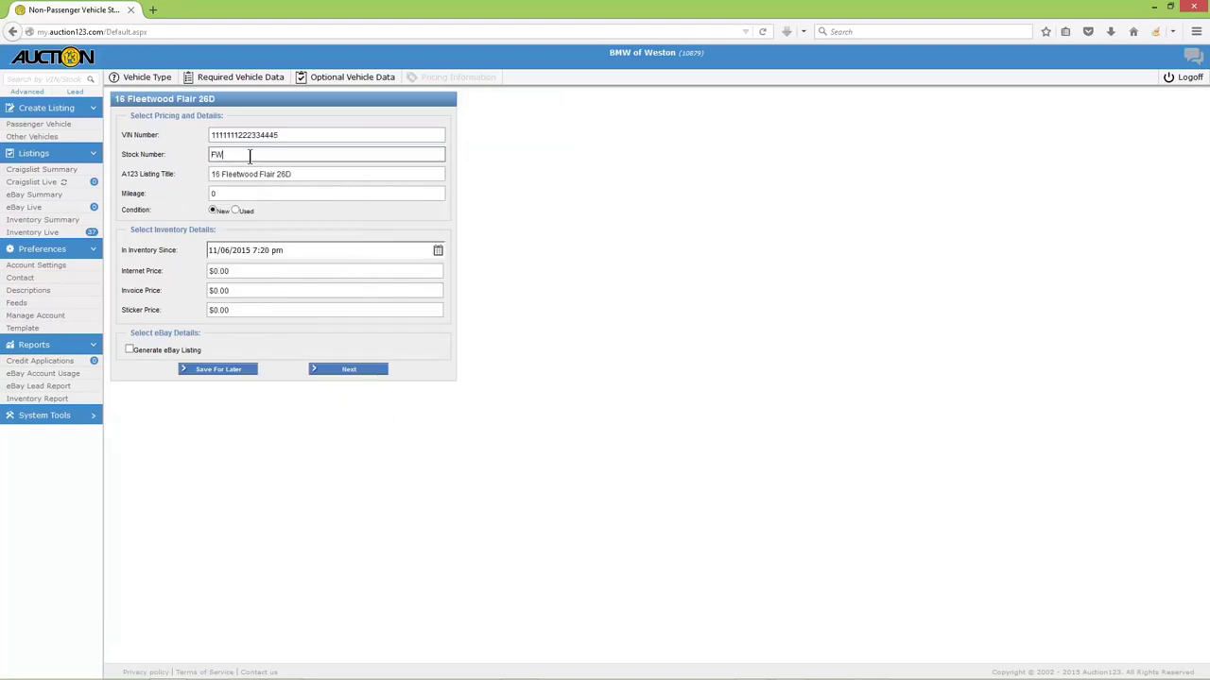
Set the internet price to 74995, keep inventory date 11/06/2015 7:20 pm, and save for later.
left_click(309, 271)
type("74995")
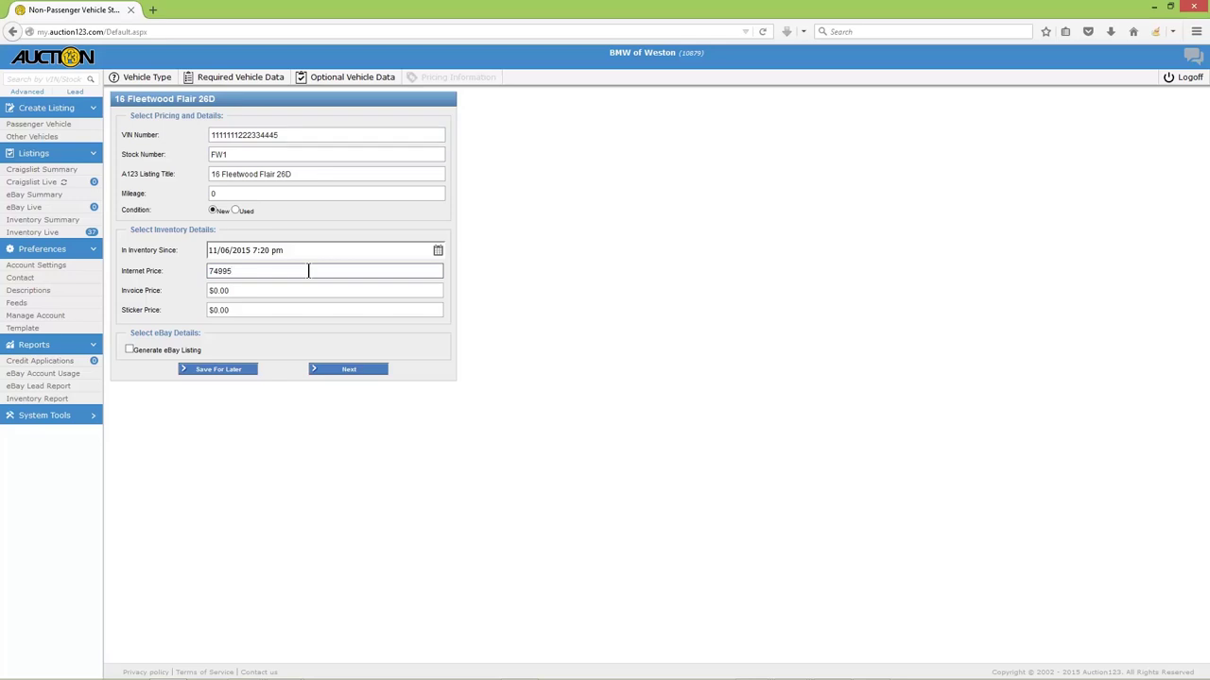
left_click(437, 251)
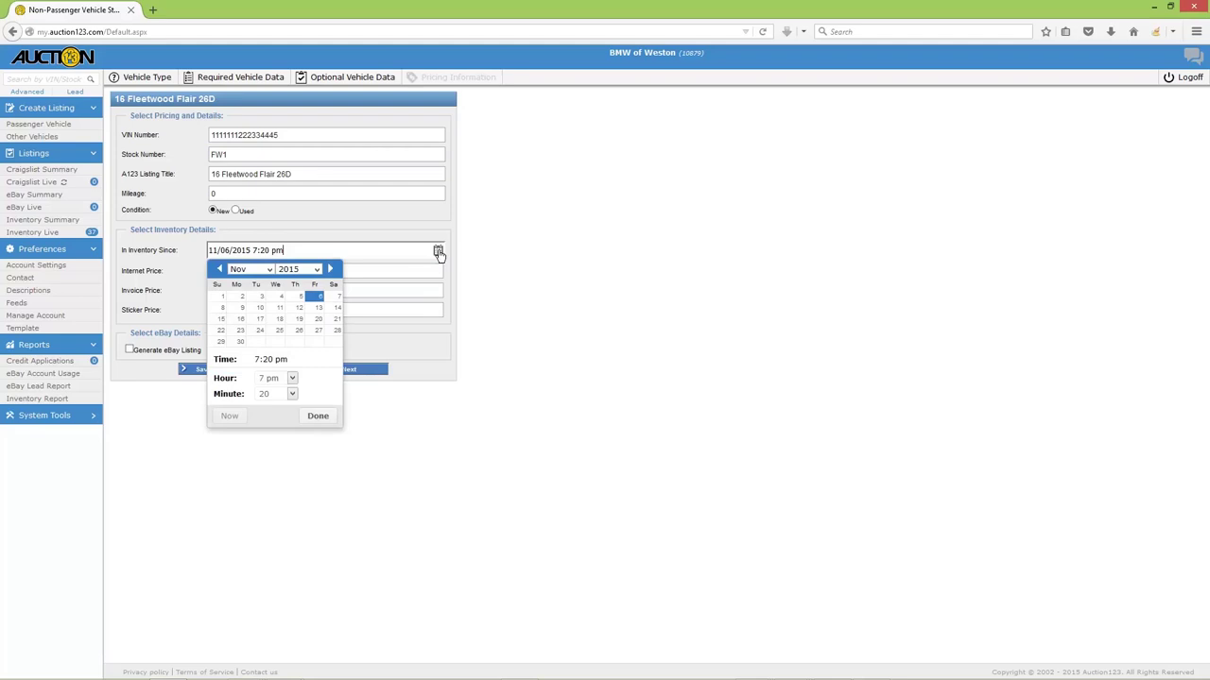
left_click(320, 417)
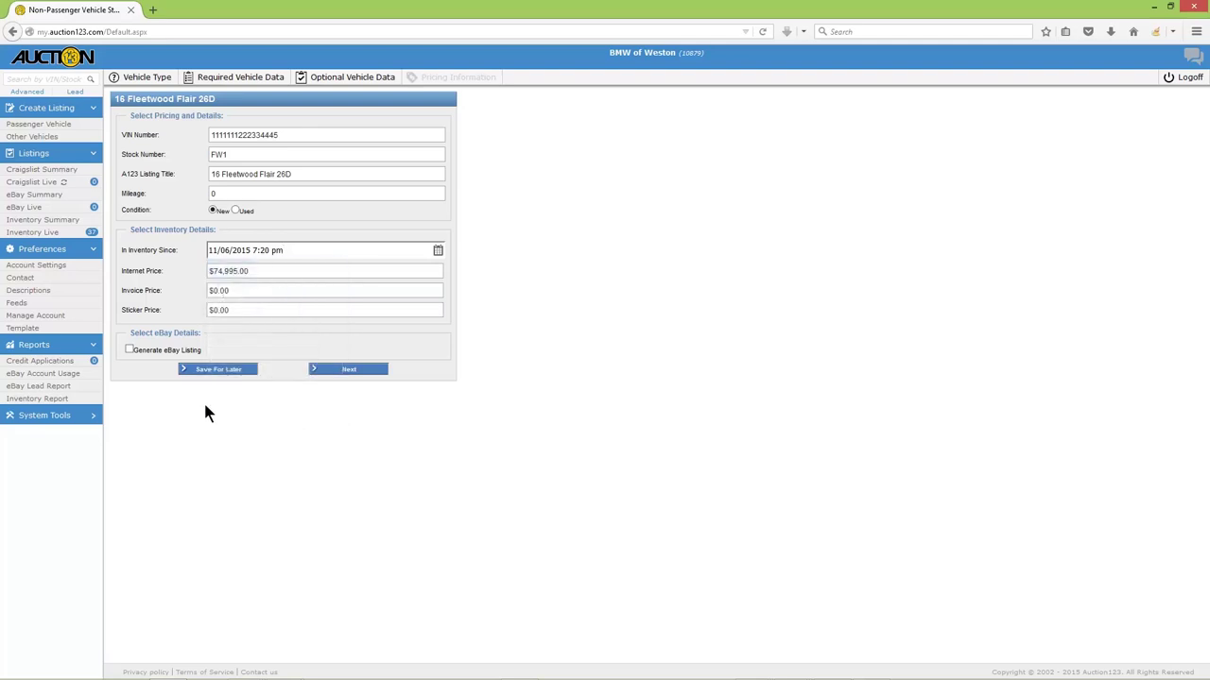
left_click(203, 370)
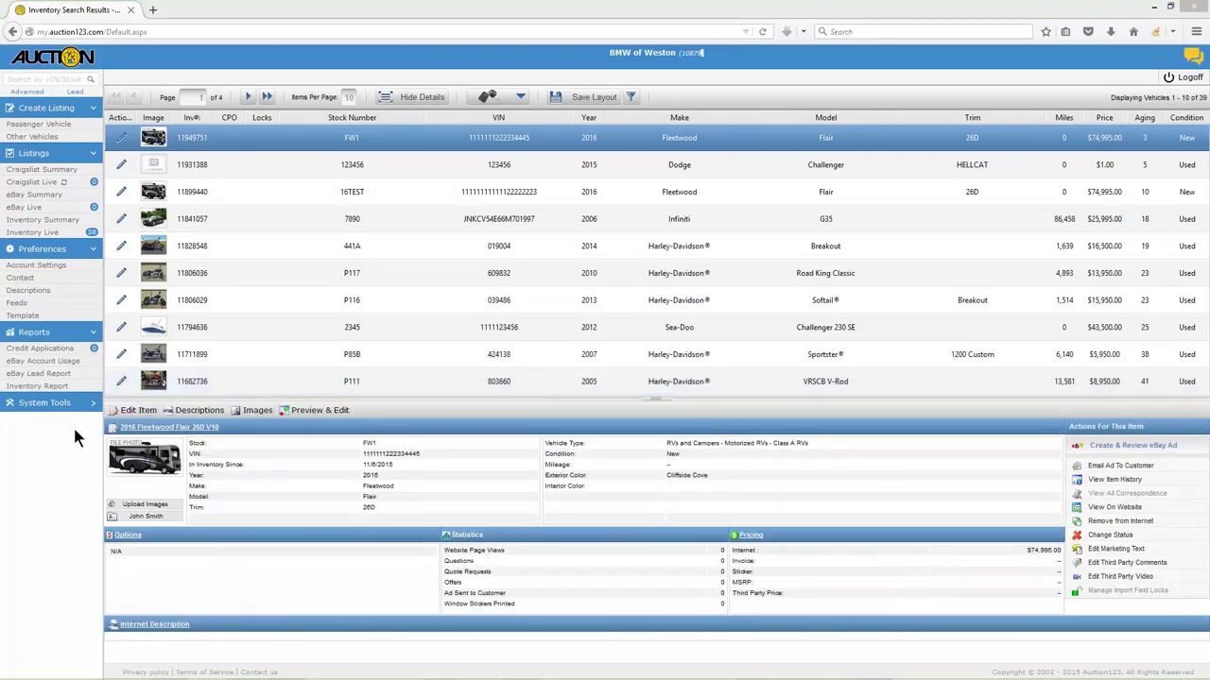
Open the Flair's edit dialog, browse its Convenience to Instrumentation feature categories, then switch to Bullets.
left_click(149, 410)
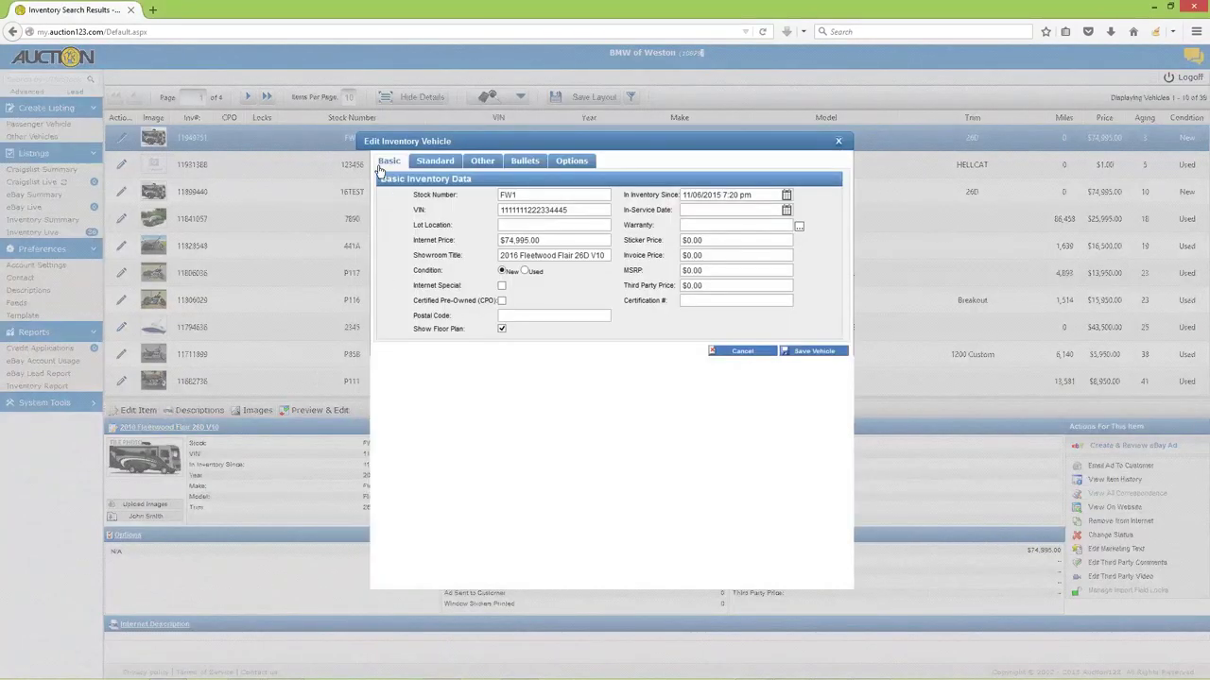
left_click(427, 167)
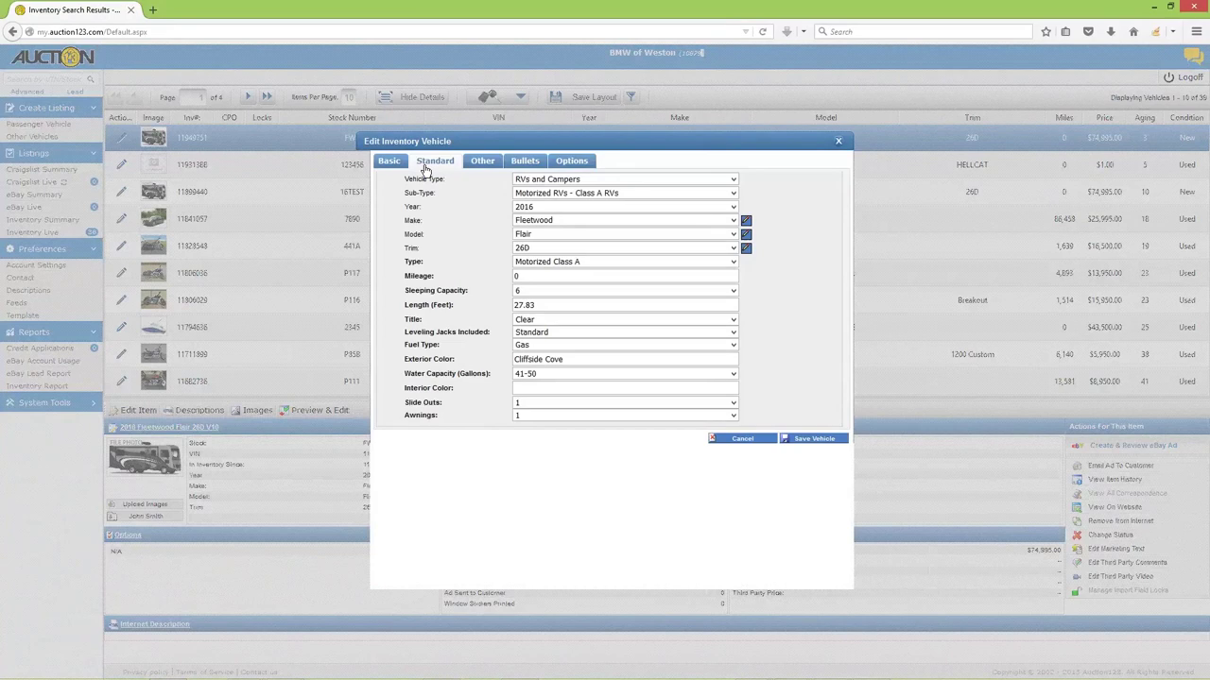
left_click(482, 162)
left_click(411, 229)
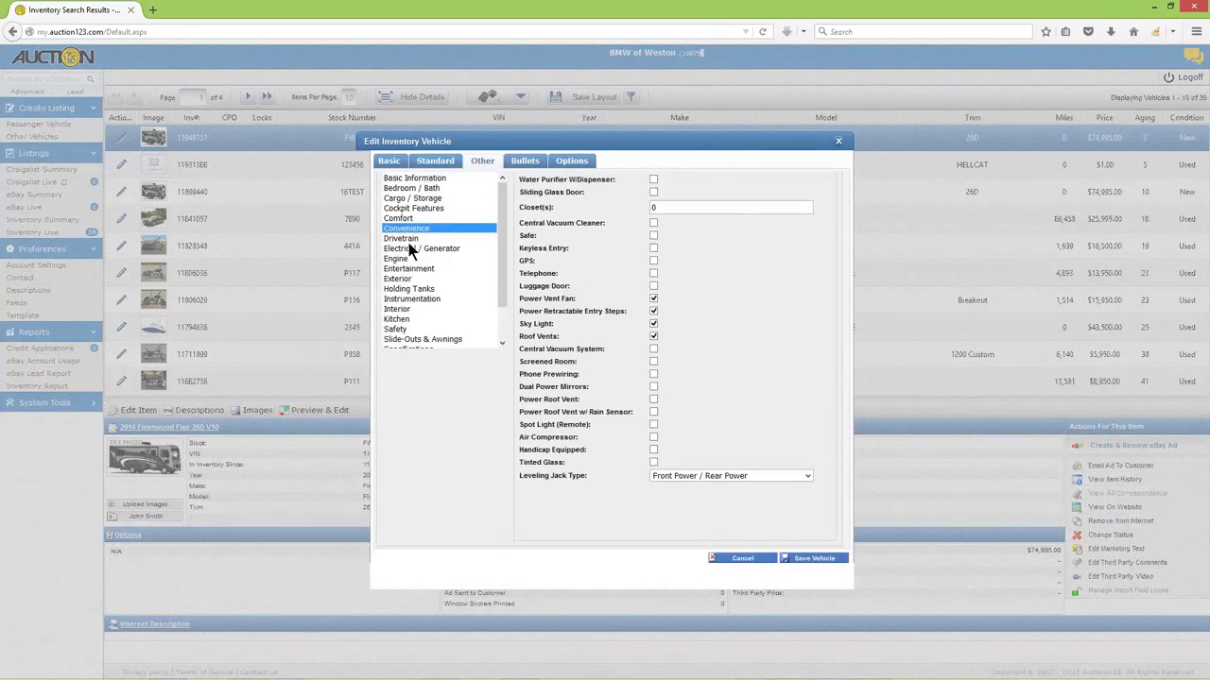
left_click(405, 239)
left_click(397, 259)
left_click(399, 277)
left_click(407, 299)
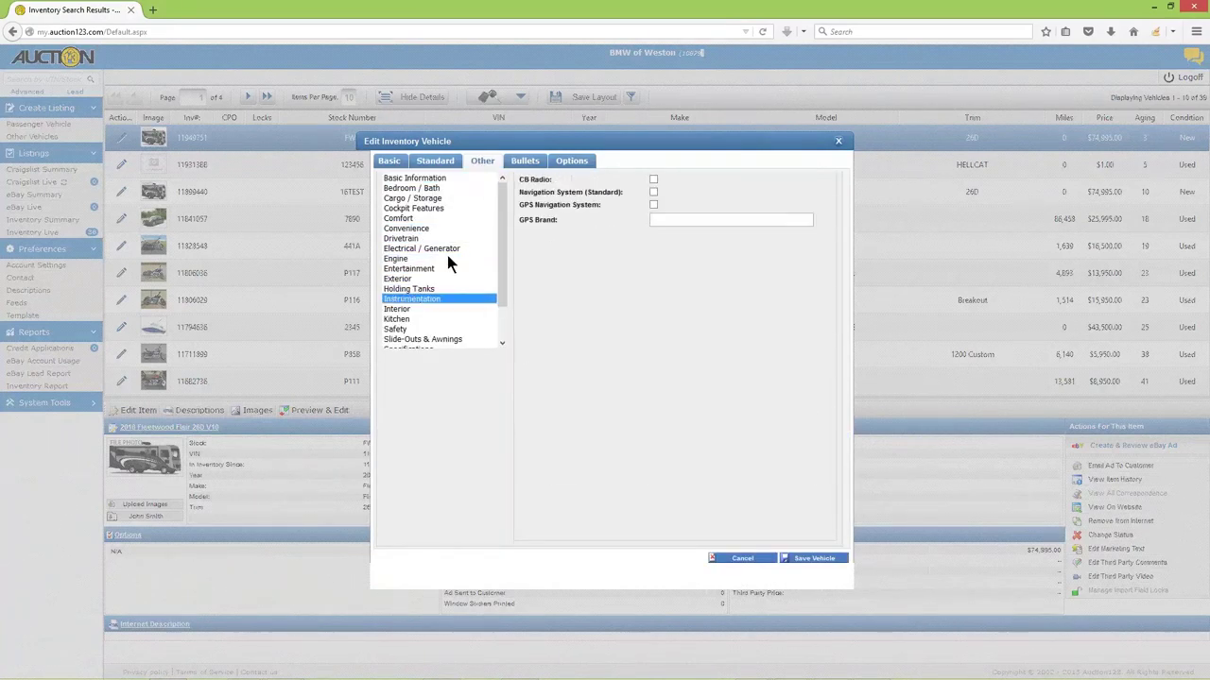
left_click(527, 162)
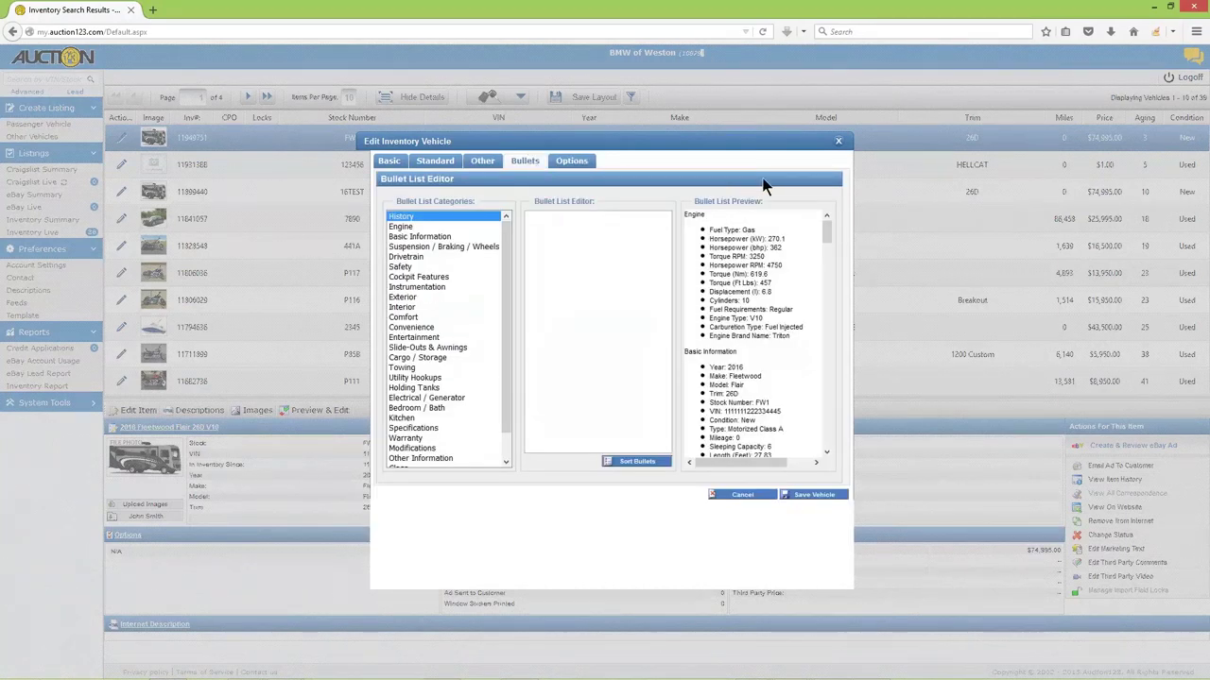
Add '4kw Cummins Onan RV QG4000 Quiet Gasoline Generator' after Battery Power Converter in Electrical / Generator.
left_click_drag(829, 238, 831, 400)
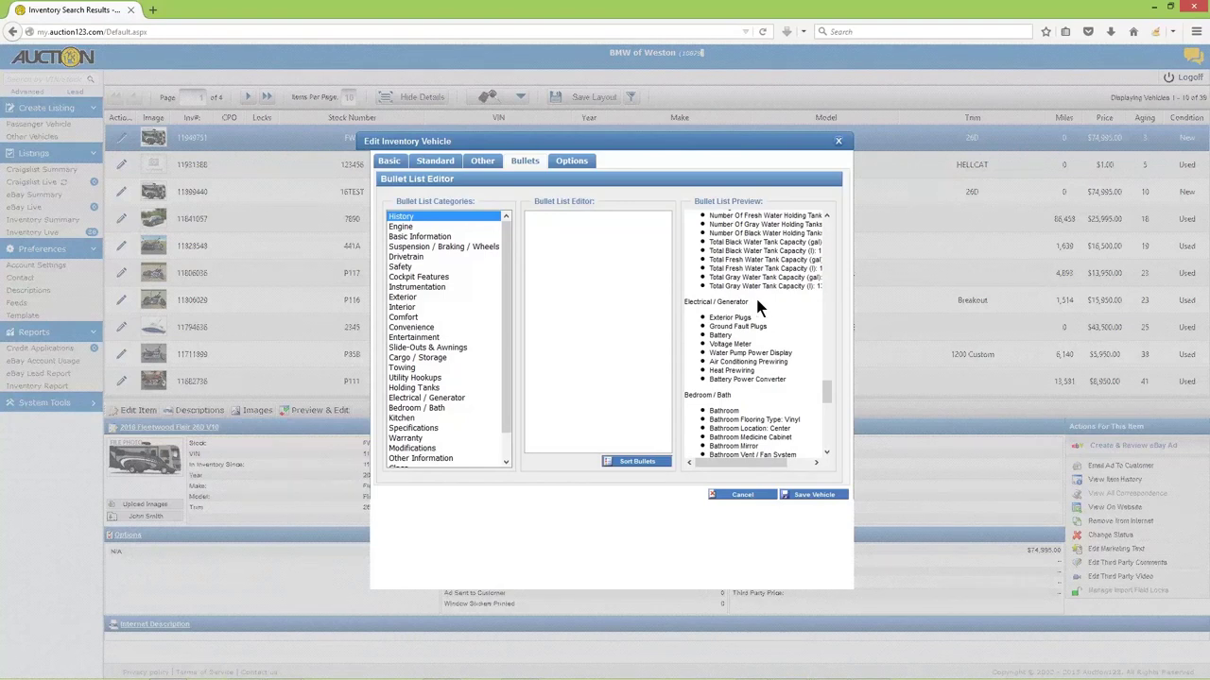
left_click(461, 398)
left_click(587, 336)
type("4kw")
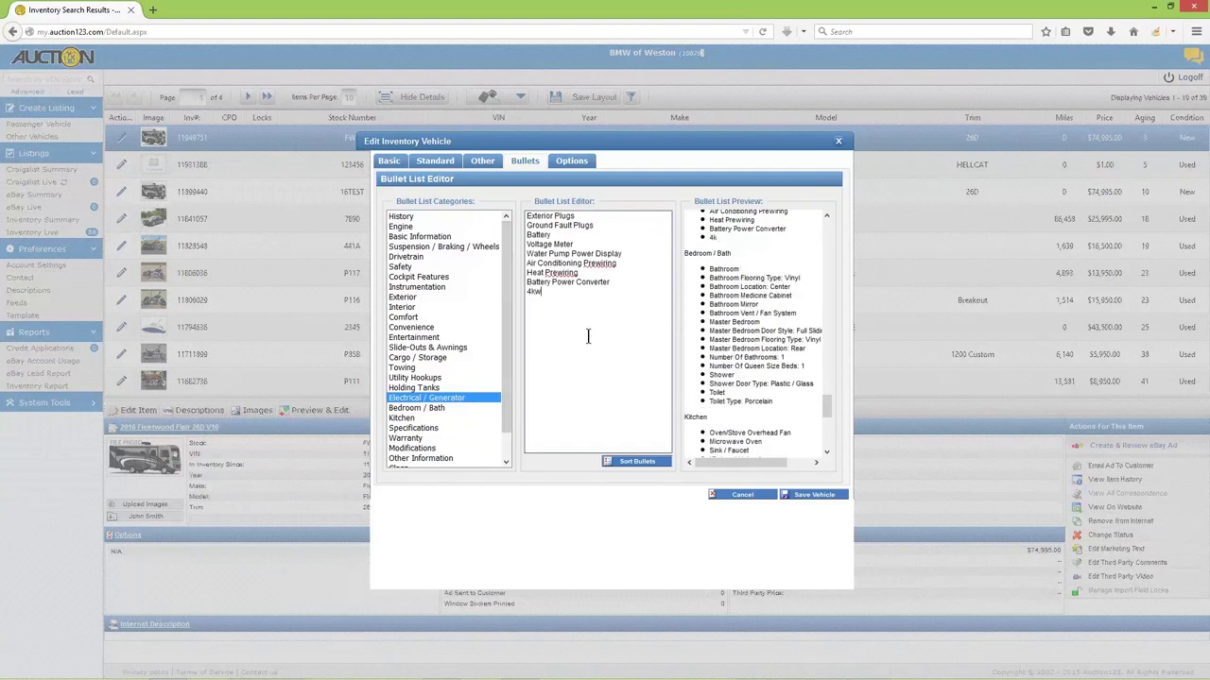
type(" Cummins Onan RV")
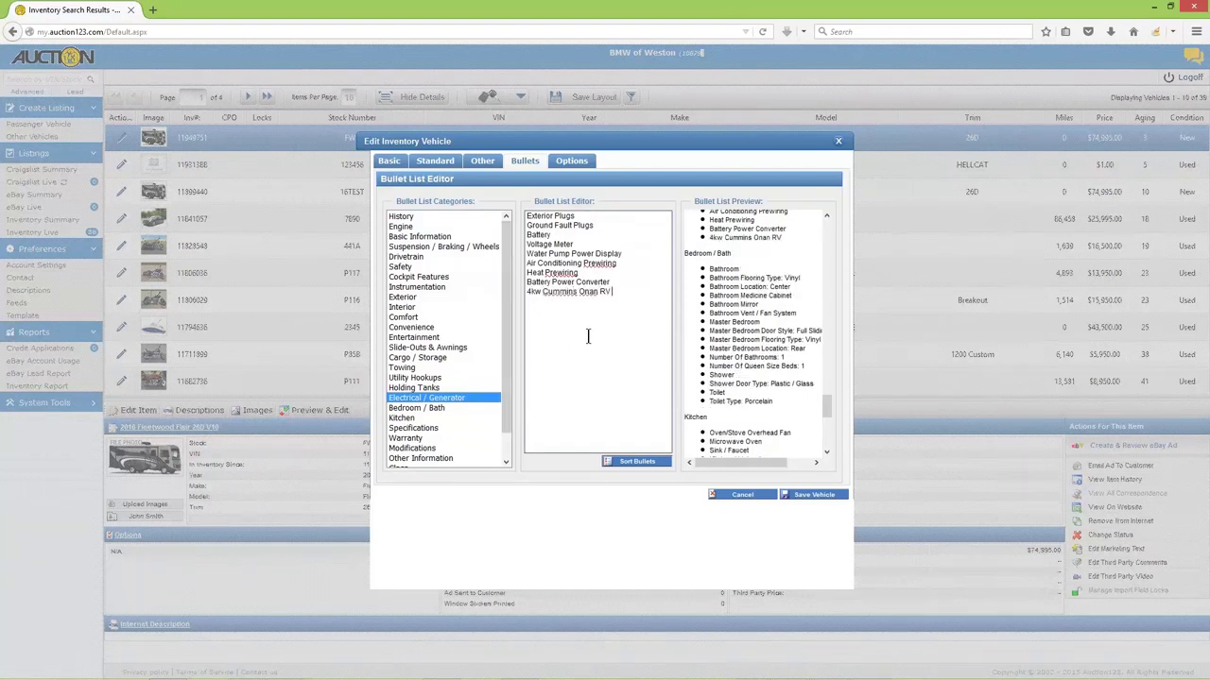
type(" QG4000 Quiet Gasoline Generator")
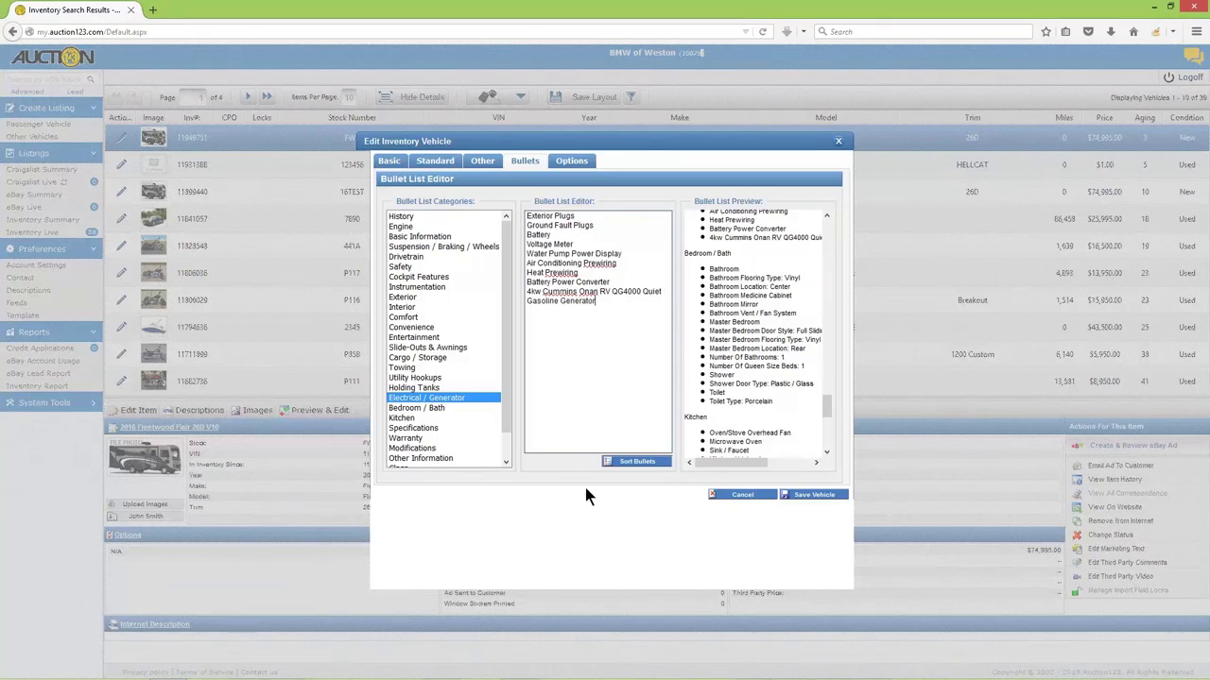
Save the vehicle with the new bullet and open its Internet Description editor.
left_click(814, 495)
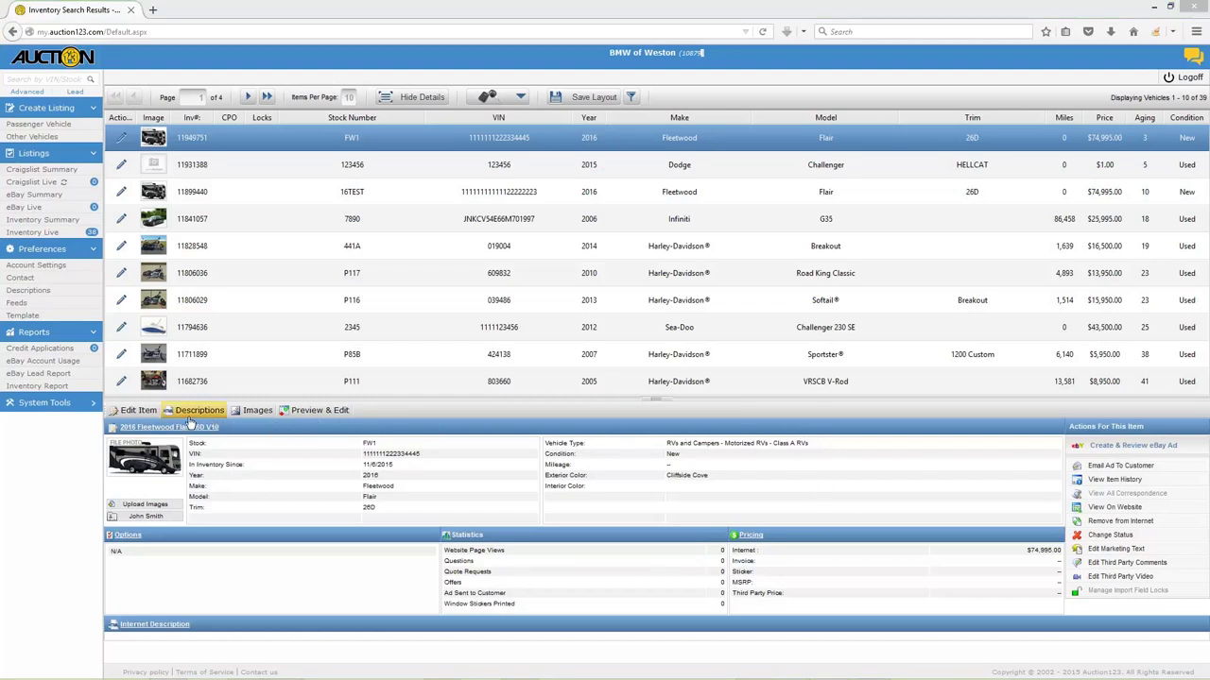
left_click(189, 623)
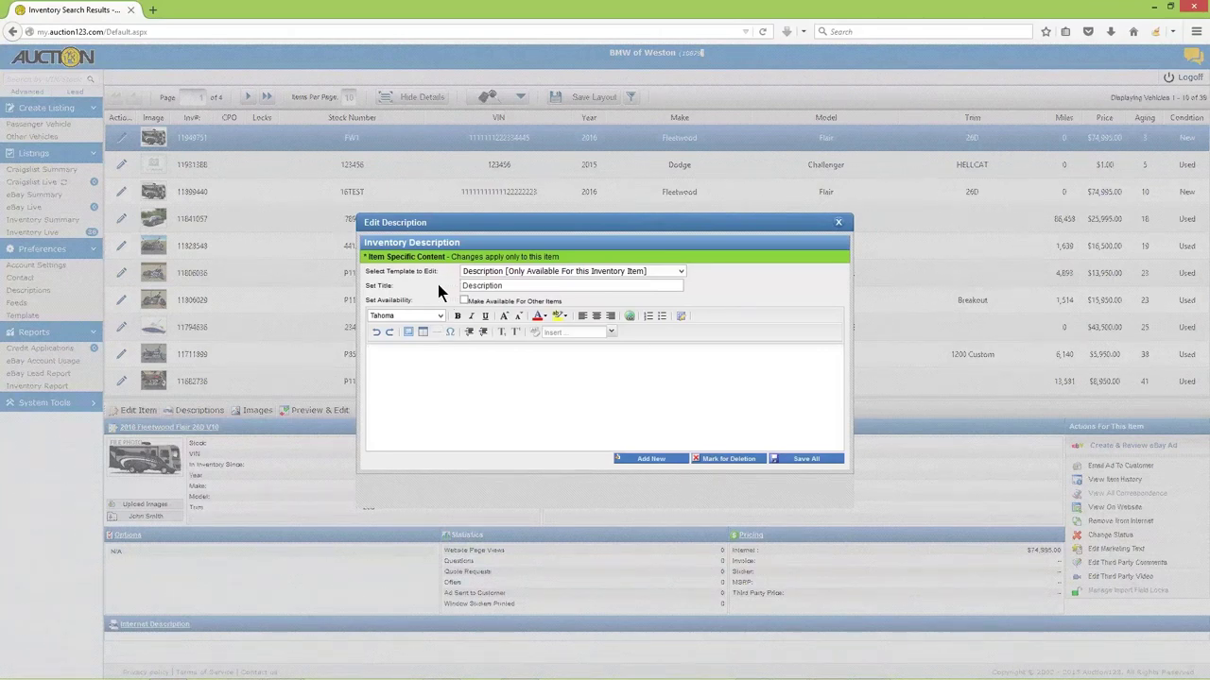
Write 'This is a test description for the Fleetwood Flair 26D.', enlarge it twice, colour it red, and save.
left_click(425, 388)
type("This is a test description for the Fleetwood Flair 26D.")
left_click_drag(559, 358, 367, 351)
left_click(503, 315)
left_click(503, 316)
left_click(543, 315)
left_click(537, 351)
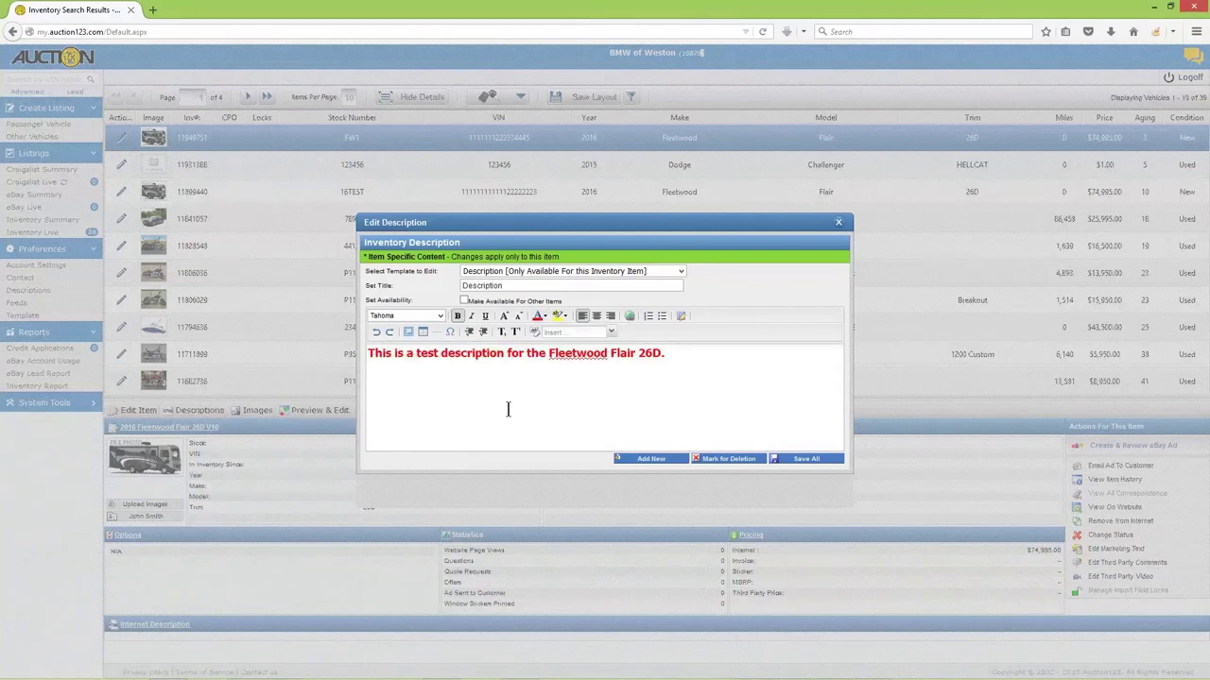
left_click(788, 460)
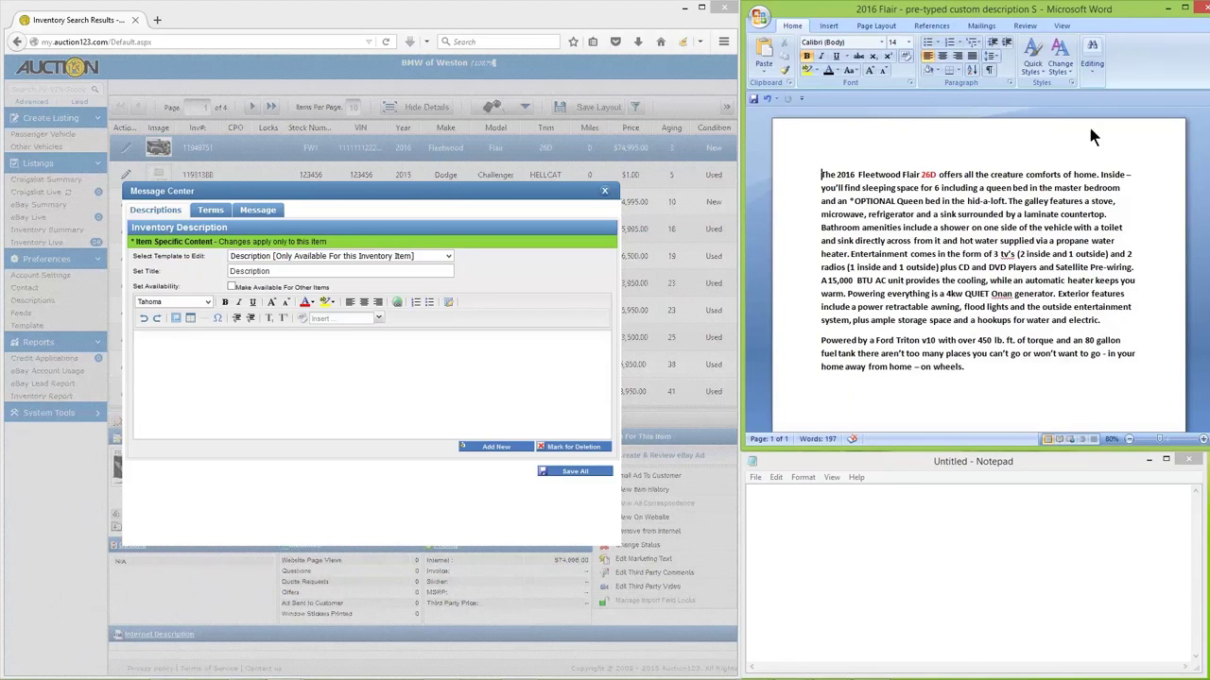
Select and copy the 2016 Flair description text in the Word document.
left_click_drag(818, 176, 988, 368)
right_click(912, 293)
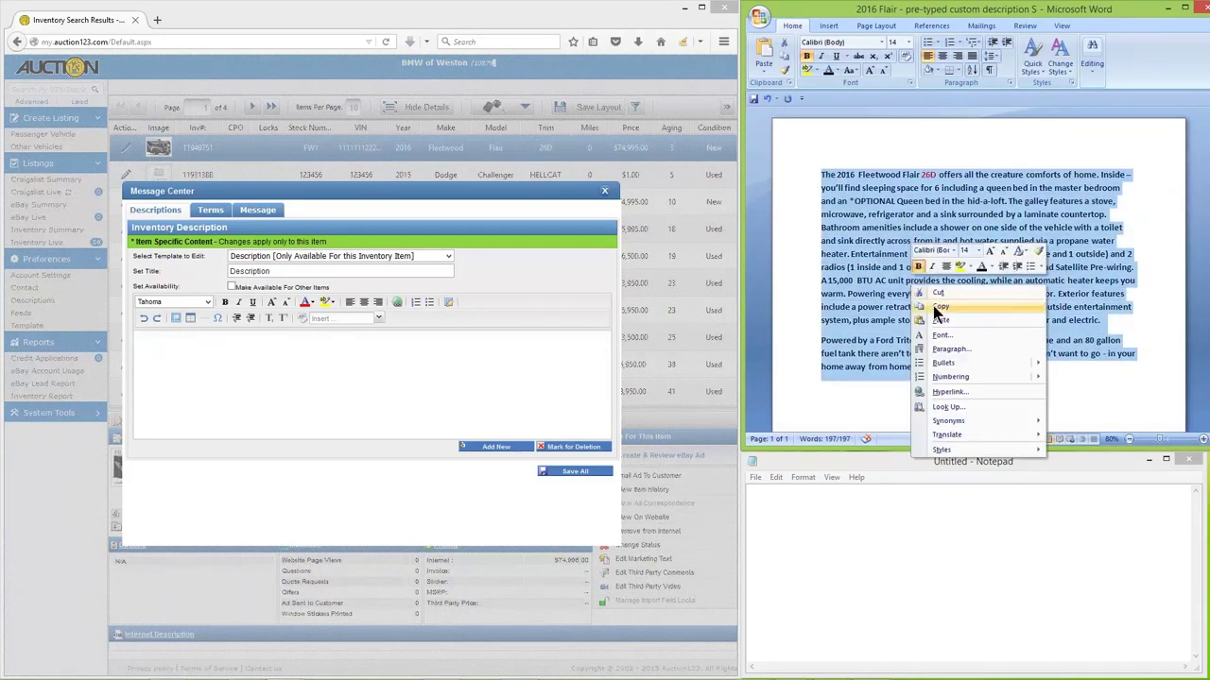
left_click(937, 307)
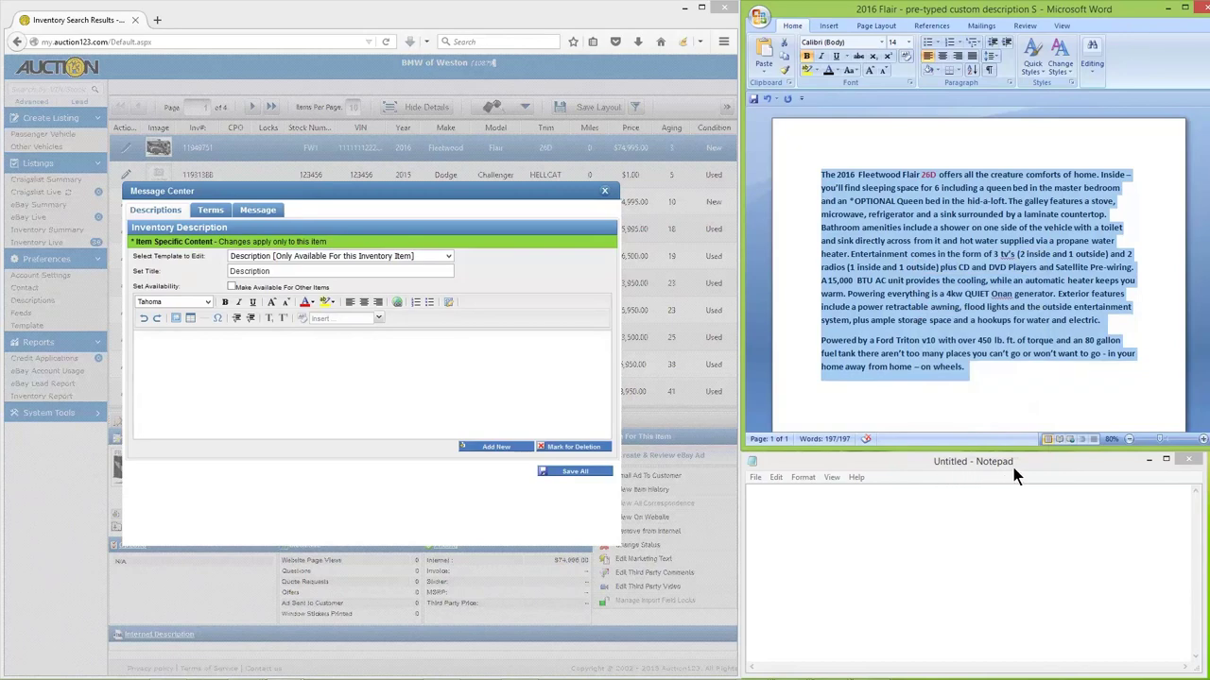
Paste the description into Notepad as plain text, then select all and copy it.
left_click(775, 485)
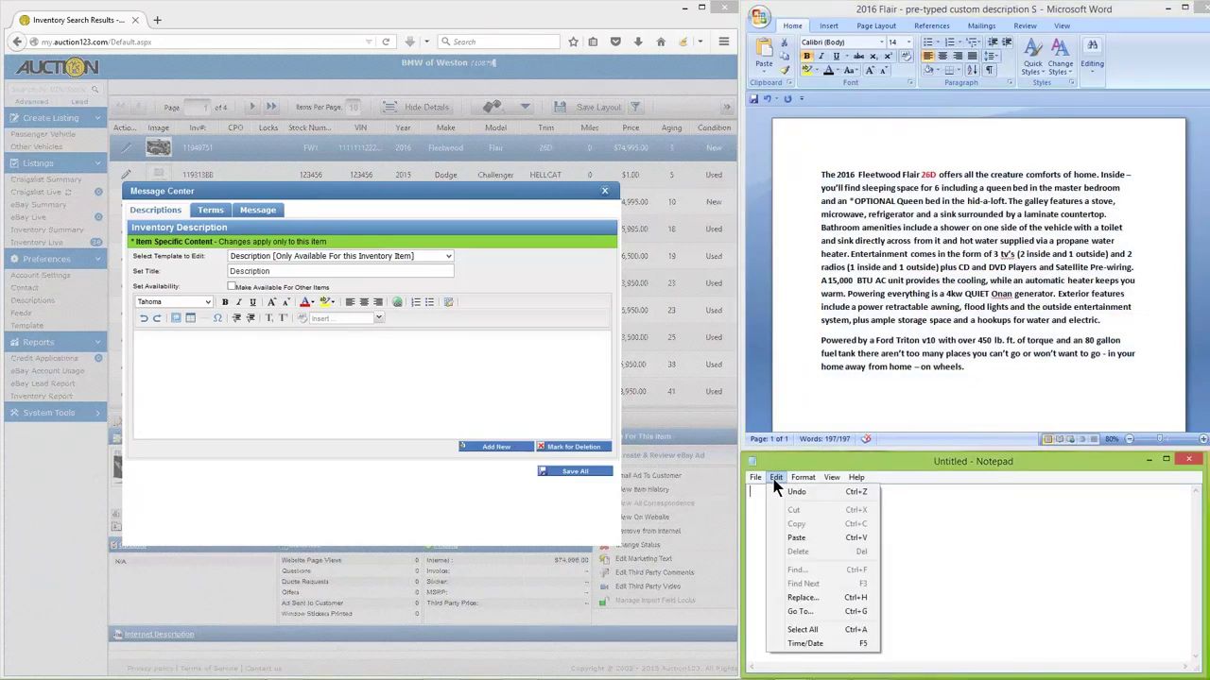
left_click(783, 536)
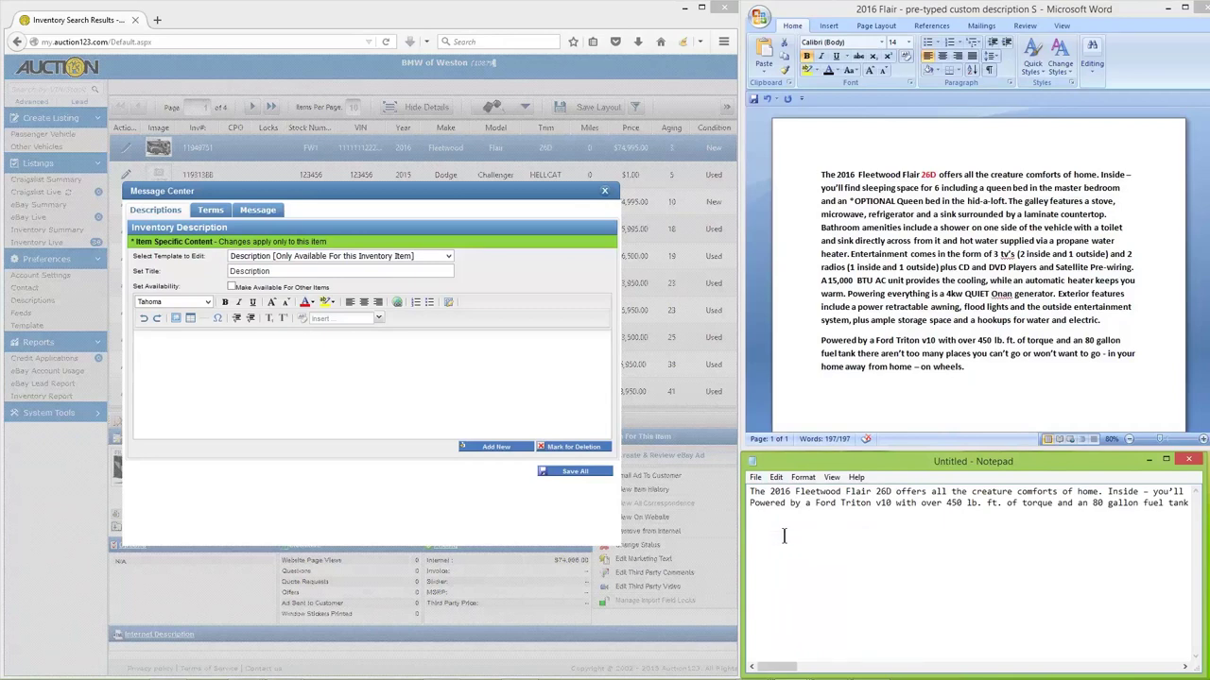
left_click(775, 478)
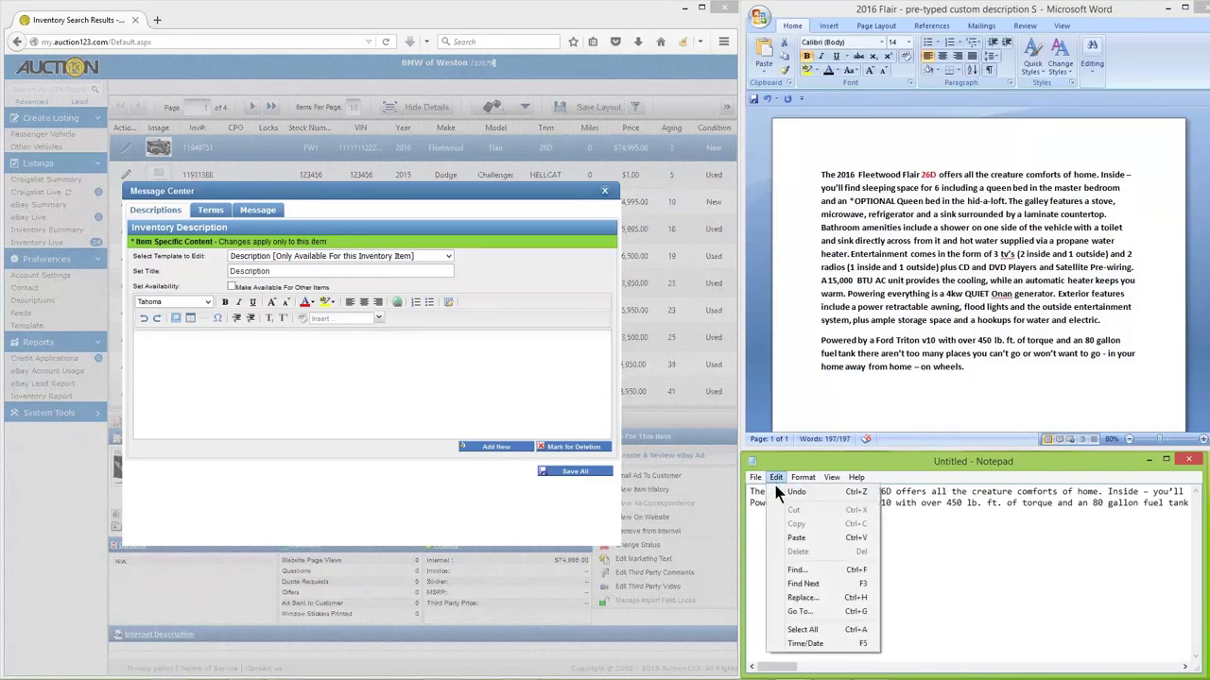
left_click(800, 629)
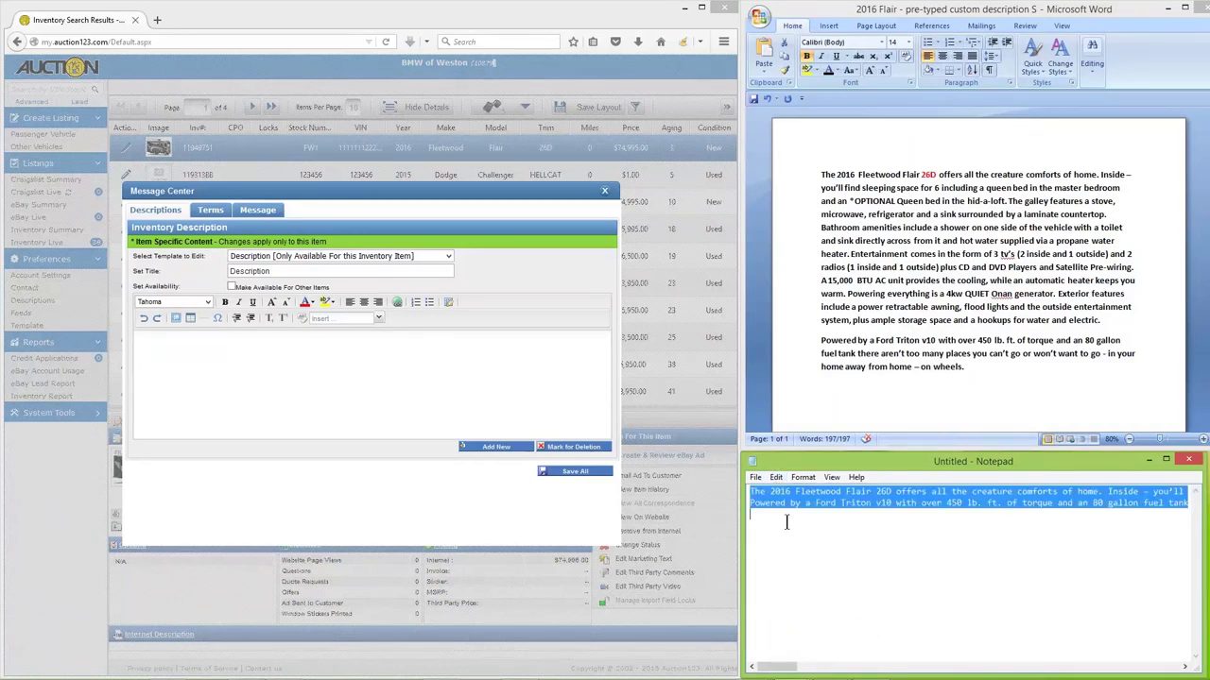
left_click(776, 478)
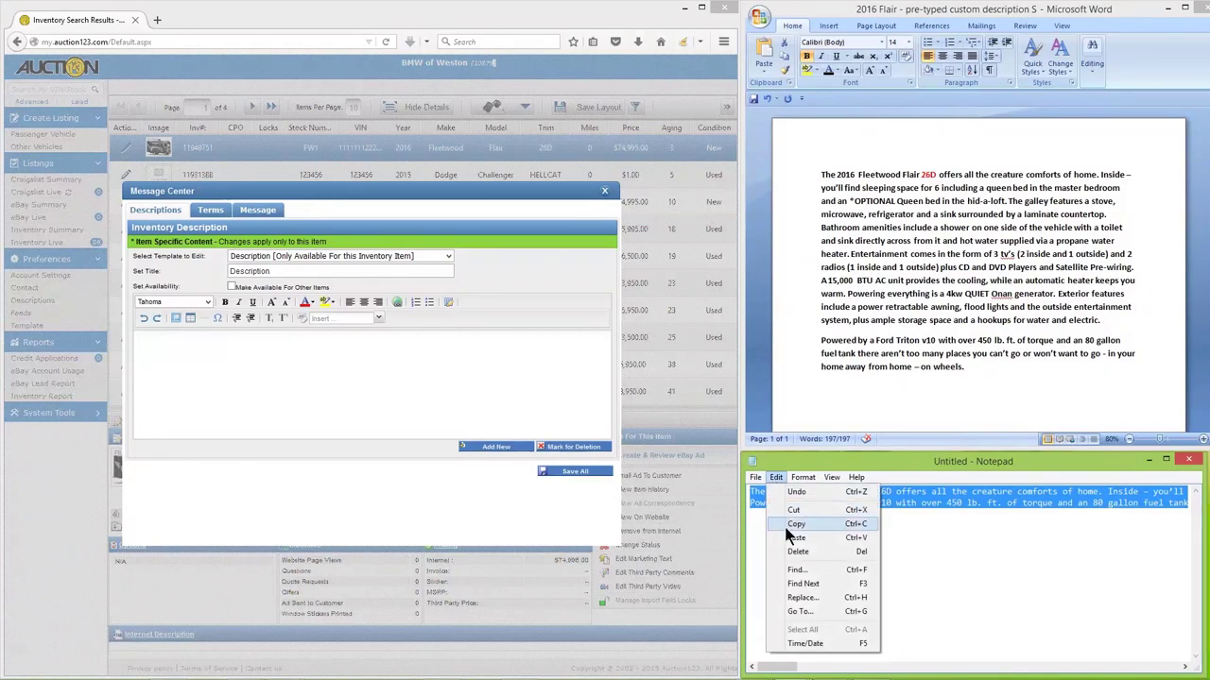
left_click(794, 524)
Paste the plain-text description and add a blank line before the Powered by paragraph.
left_click(317, 344)
right_click(318, 344)
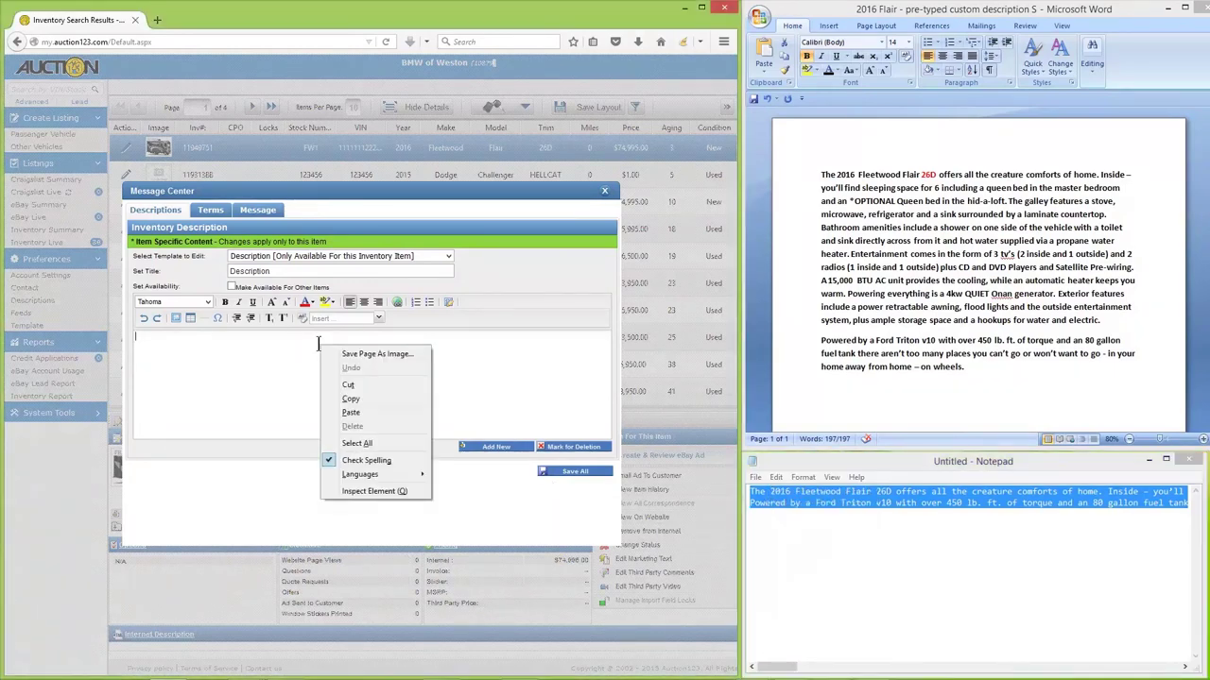
left_click(362, 409)
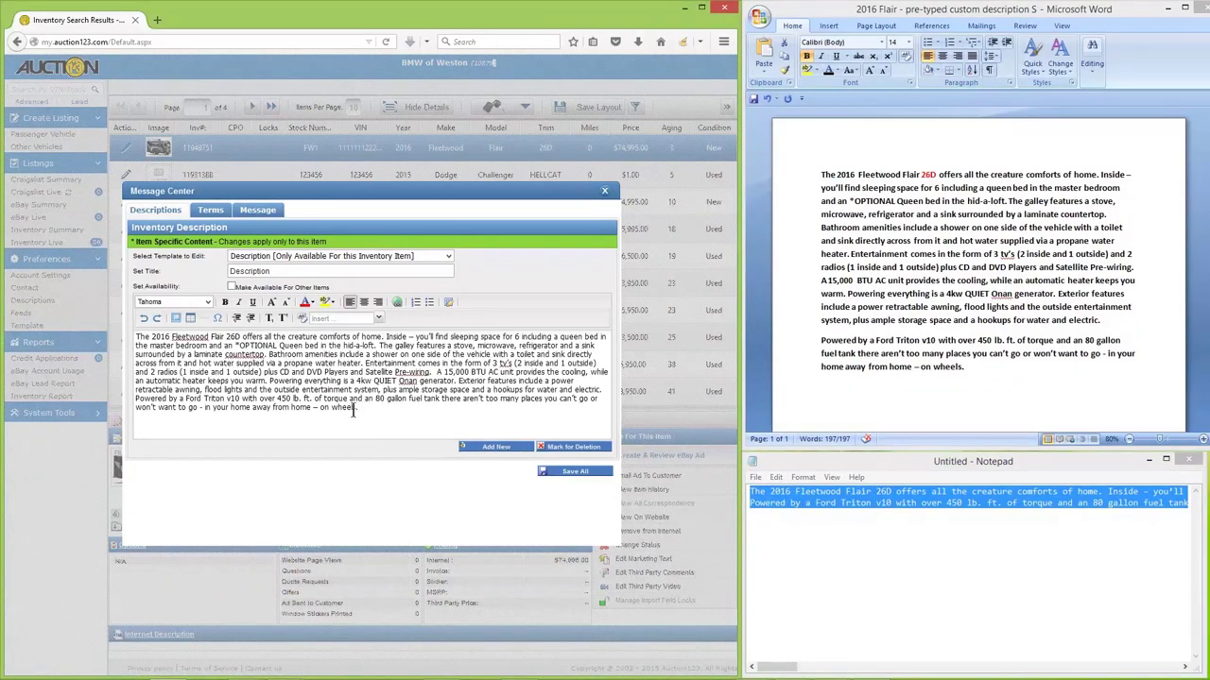
left_click(135, 398)
key("Return")
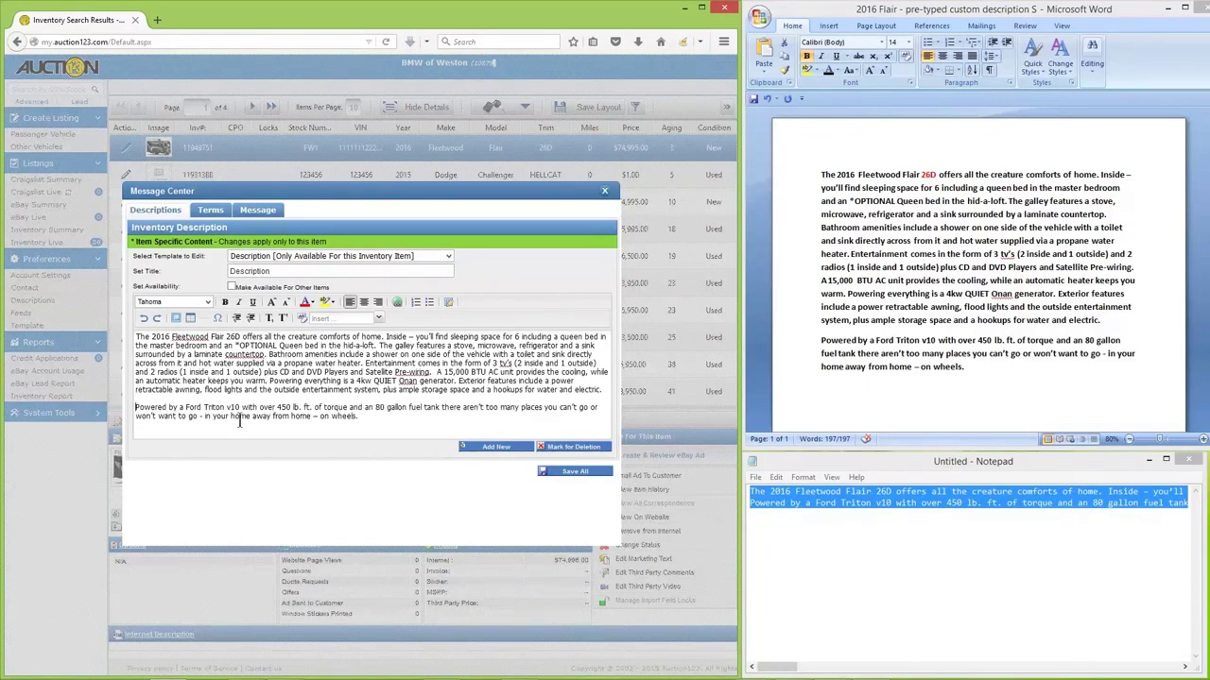
Make the whole description bold with a larger font size.
left_click_drag(367, 418, 148, 326)
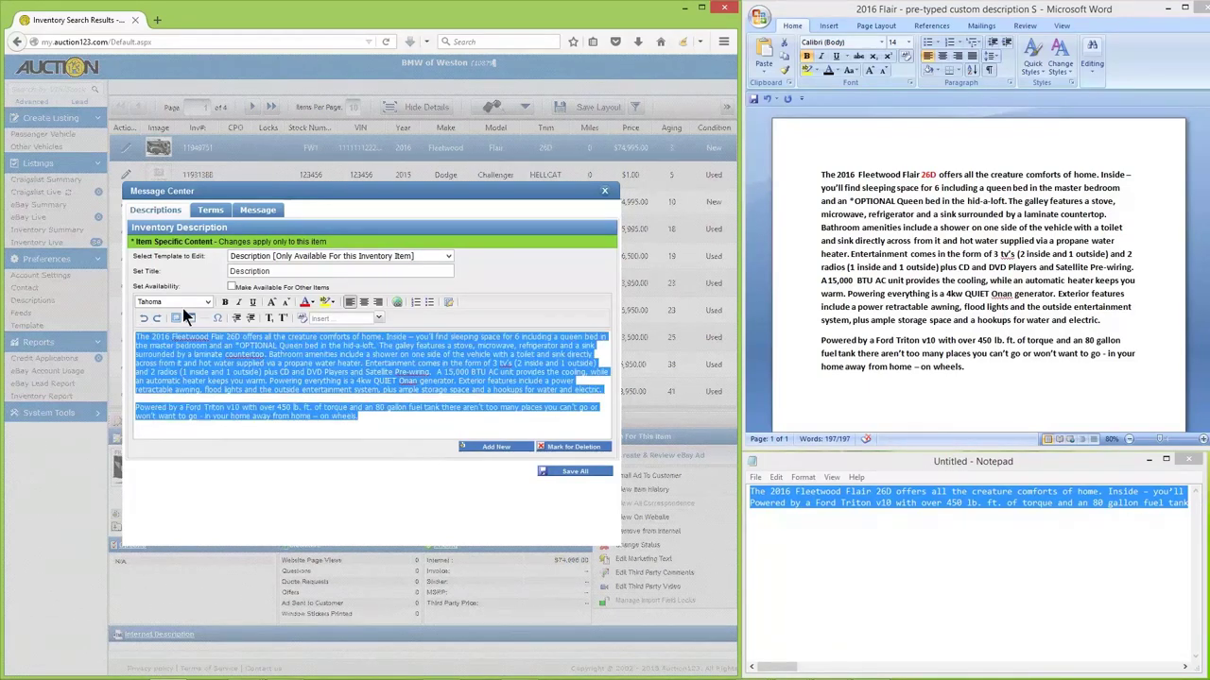
left_click(224, 301)
left_click(271, 302)
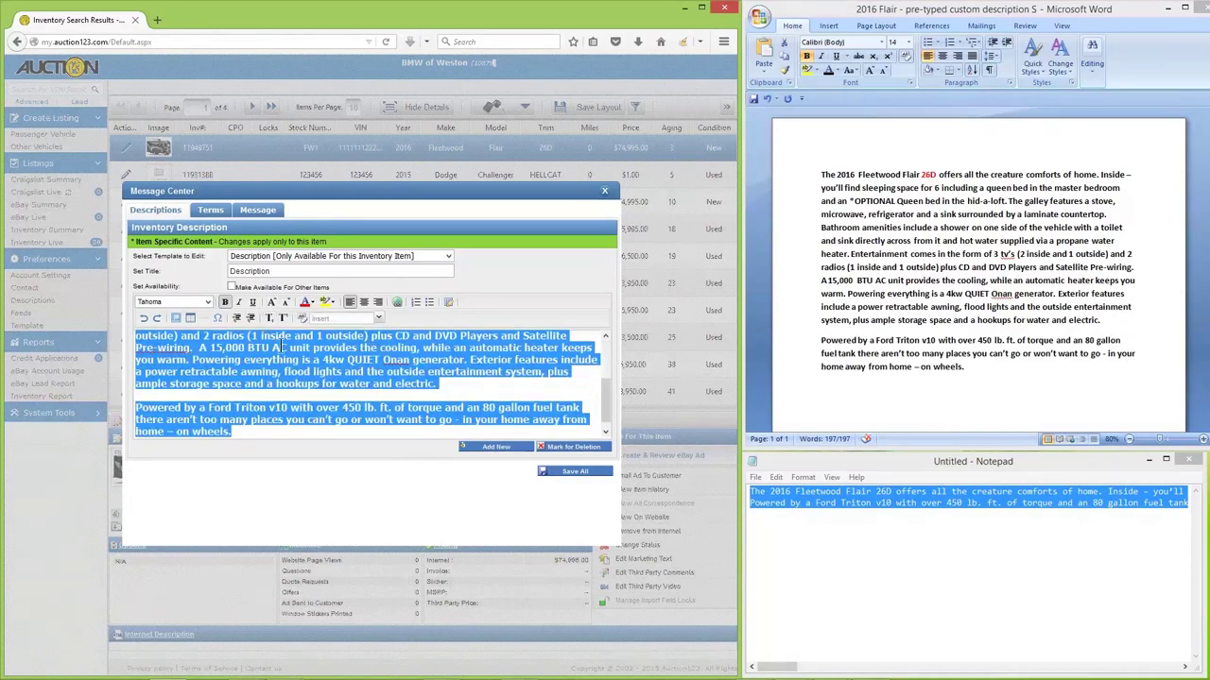
left_click(294, 395)
Colour '26D' in the first line red and save the description.
scroll(294, 359, "up", 3)
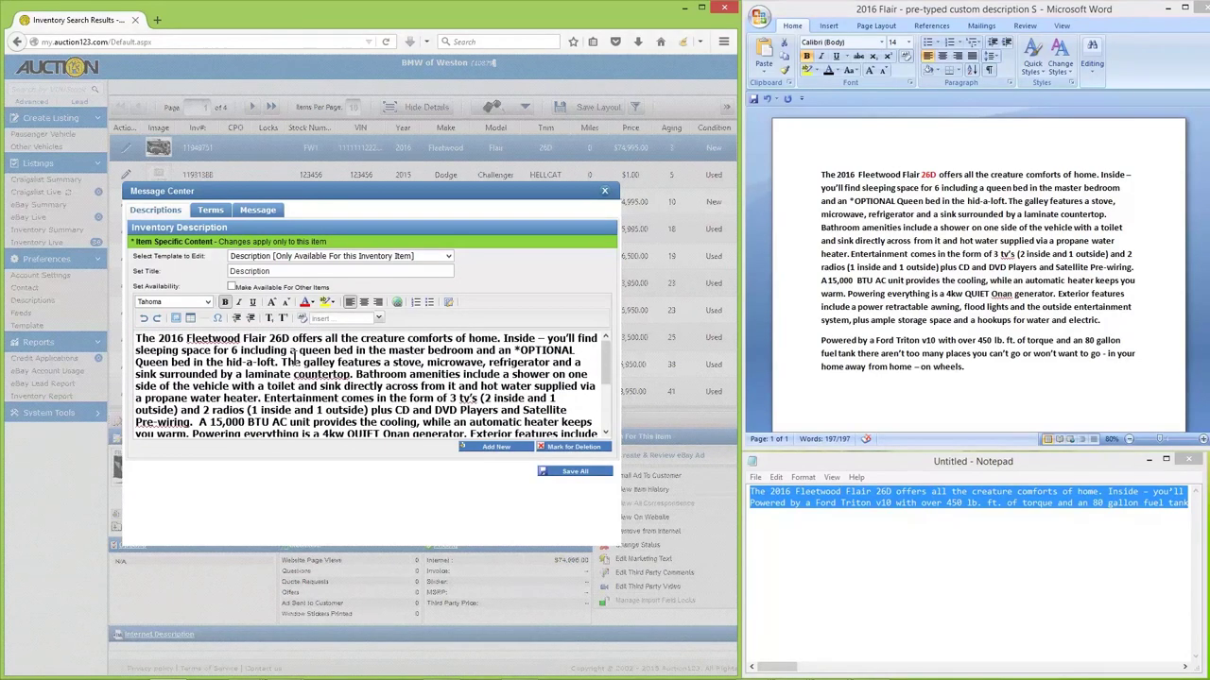
left_click_drag(268, 338, 290, 338)
left_click(306, 302)
left_click(309, 350)
left_click(558, 472)
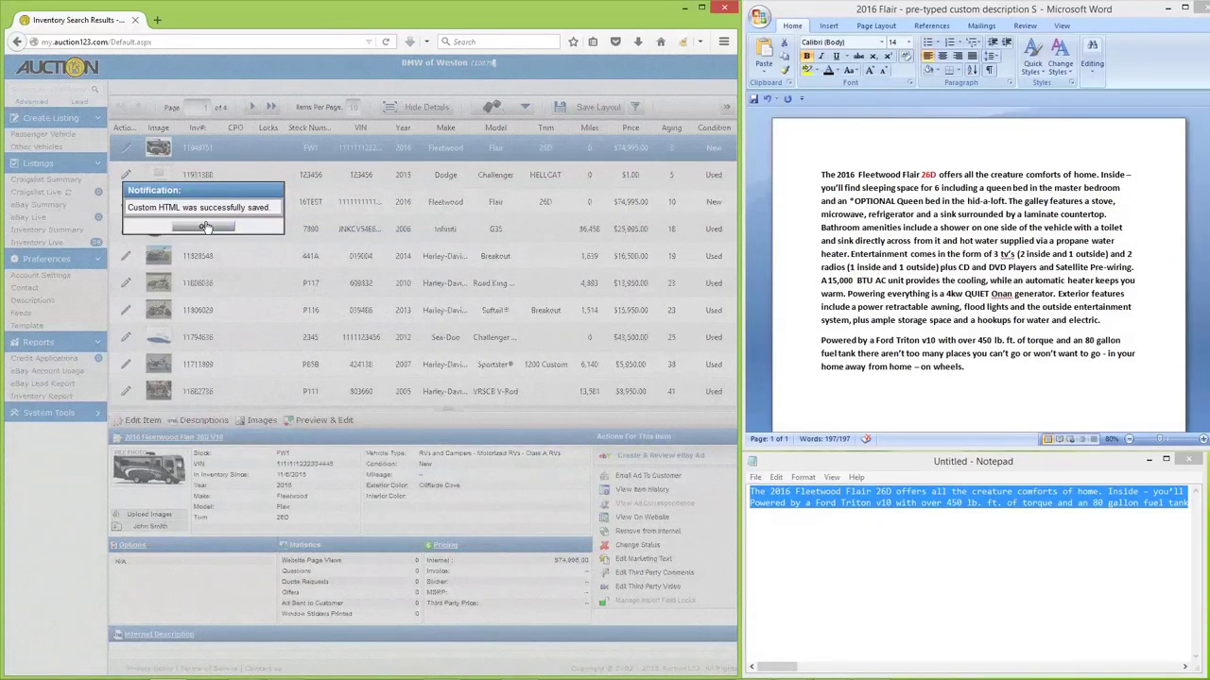
Dismiss the save confirmation and switch the listing's sales contact to the other salesperson.
left_click(204, 226)
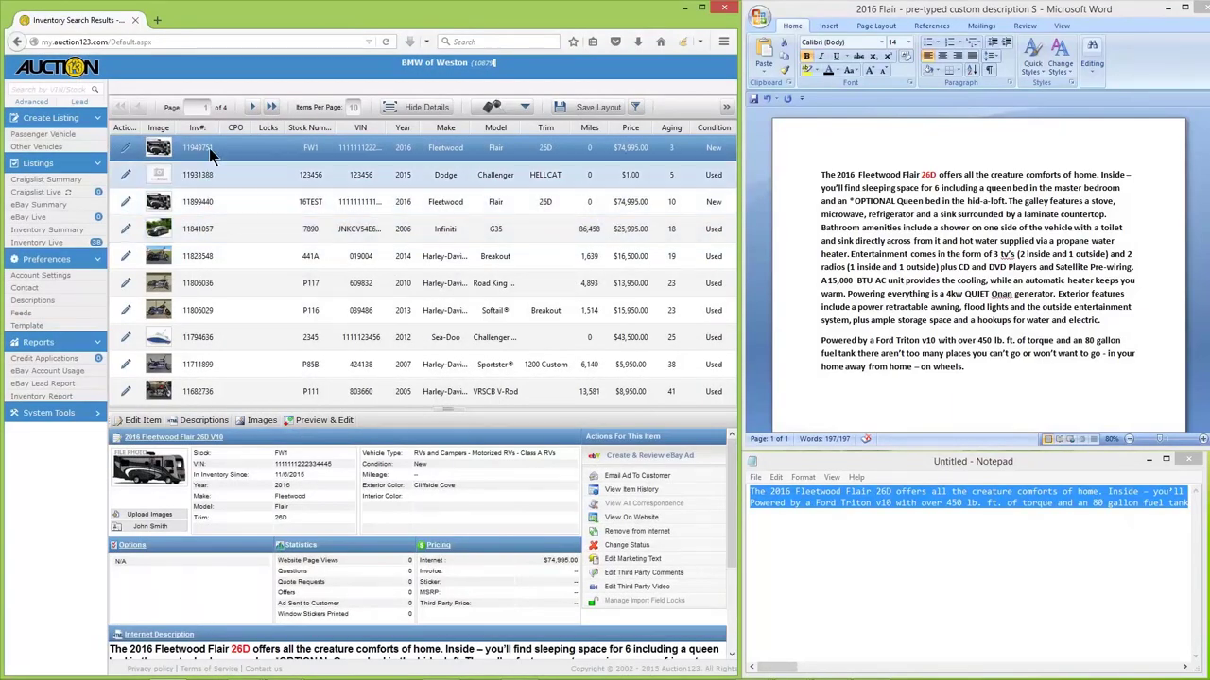
double_click(224, 14)
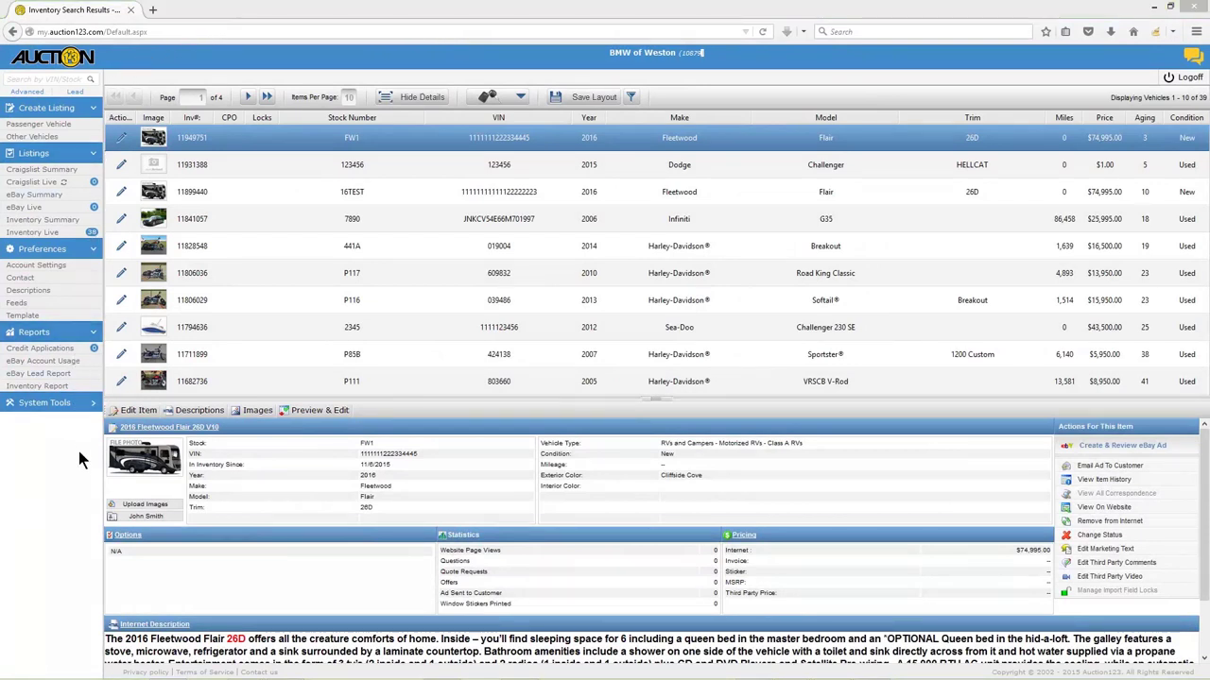
left_click(137, 517)
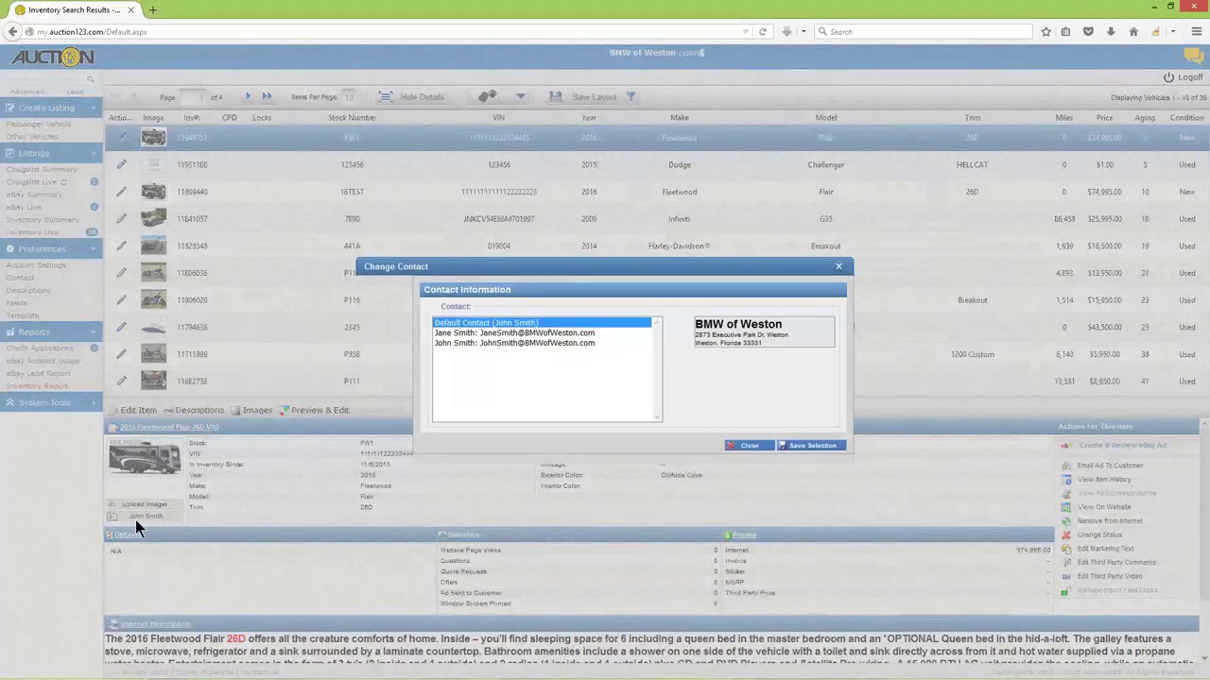
left_click(435, 331)
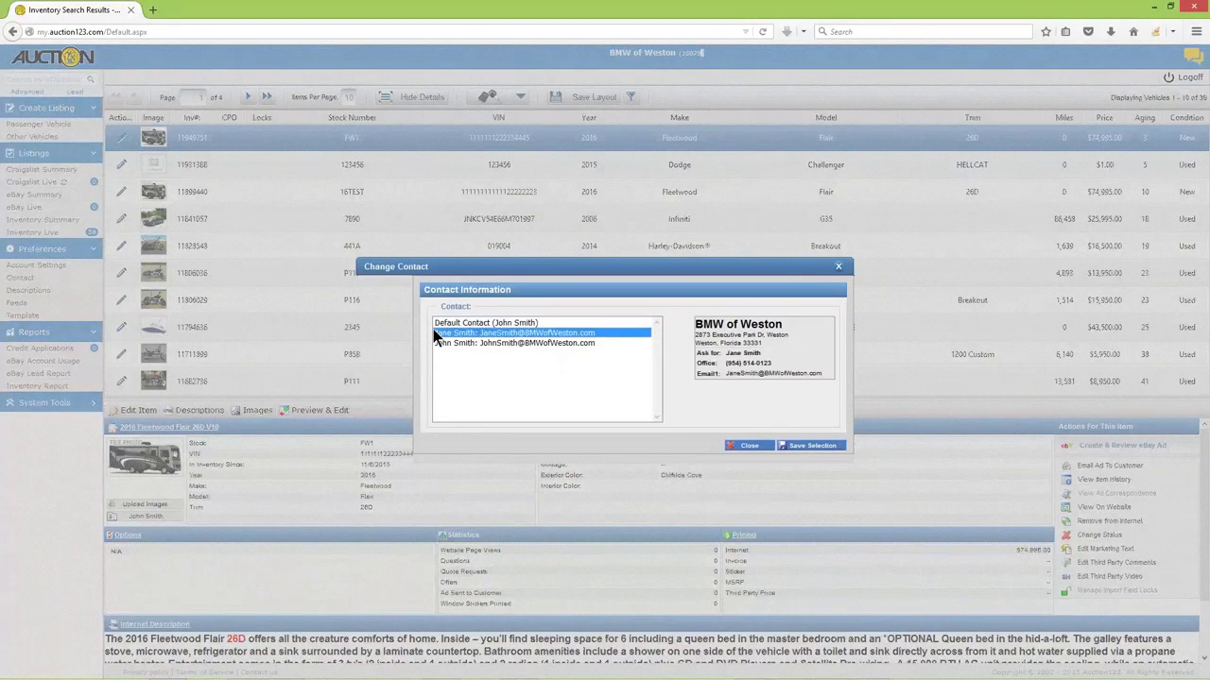
left_click(810, 445)
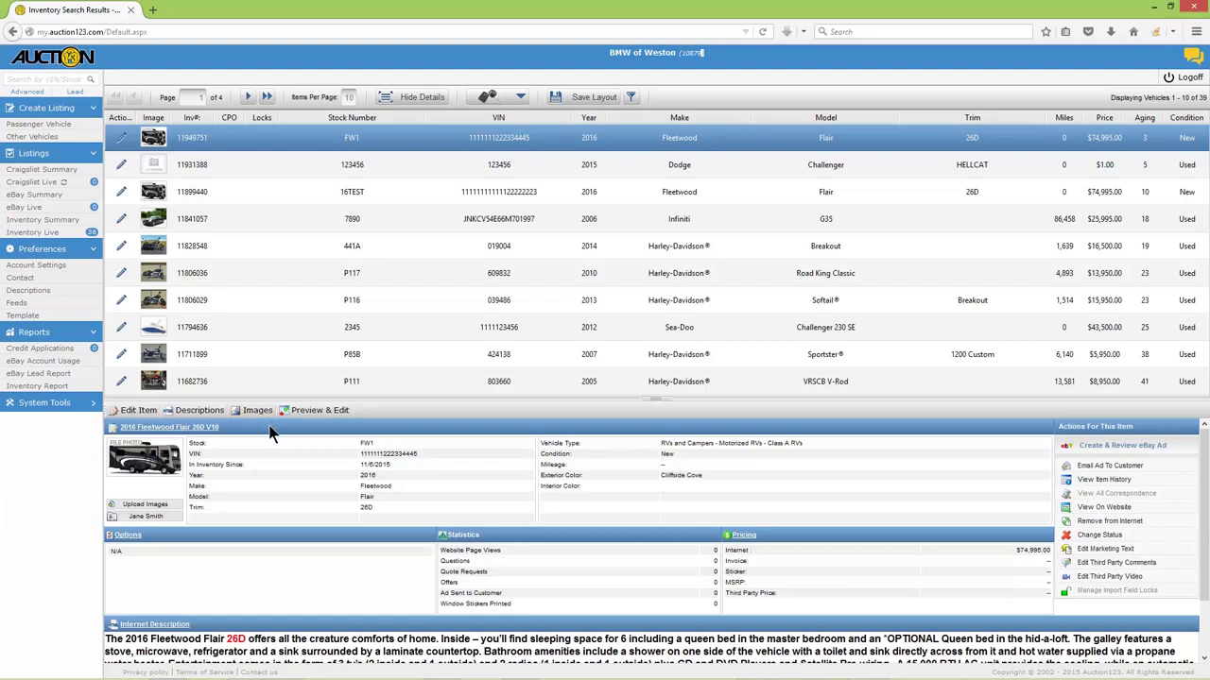
Open Upload Images and browse into the 2016 Fleetwood Flair RV 26D Images folder.
left_click(178, 506)
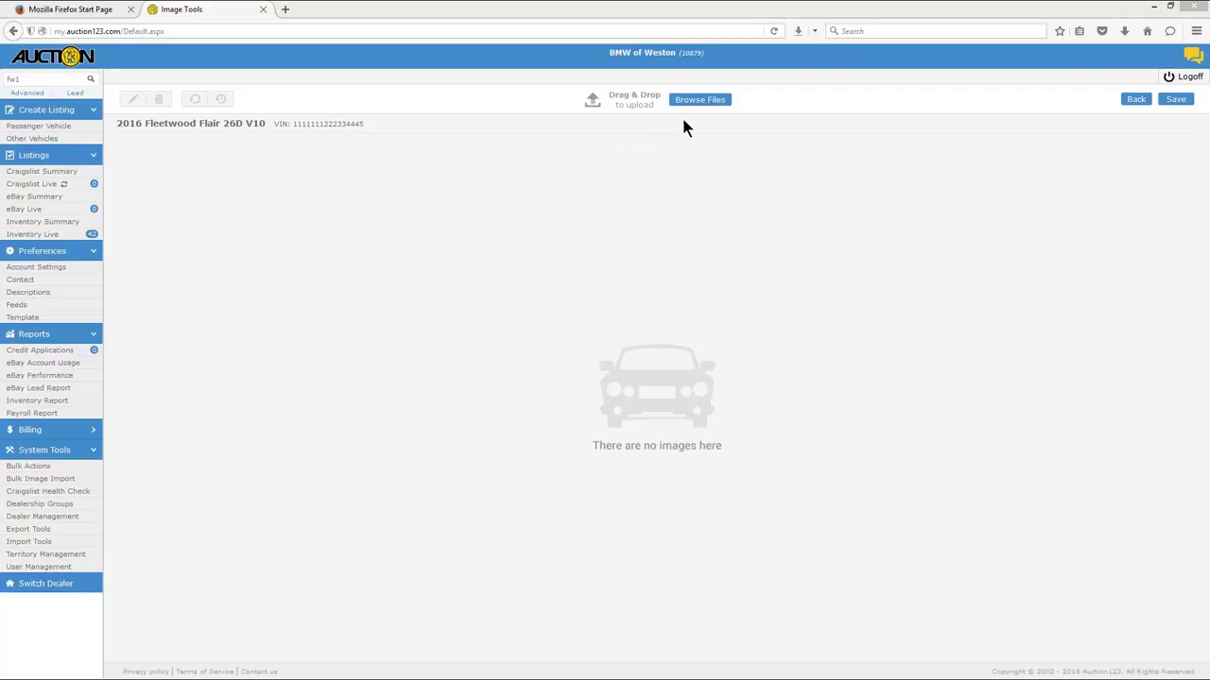
left_click(703, 99)
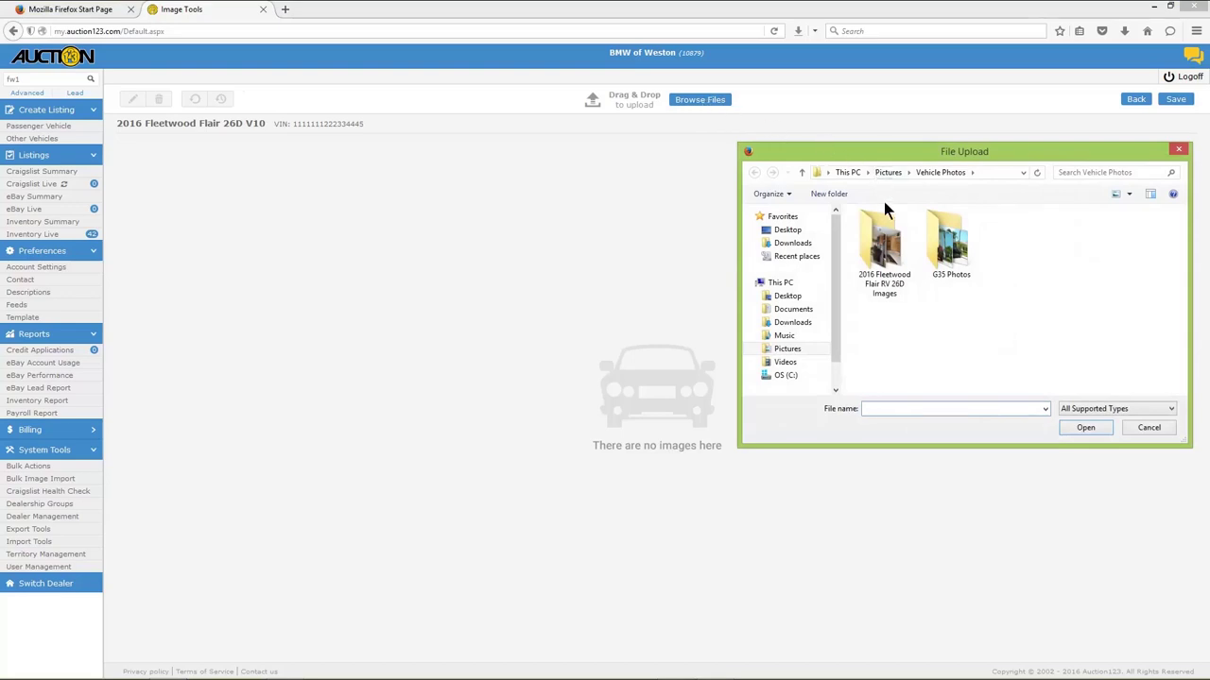
double_click(885, 219)
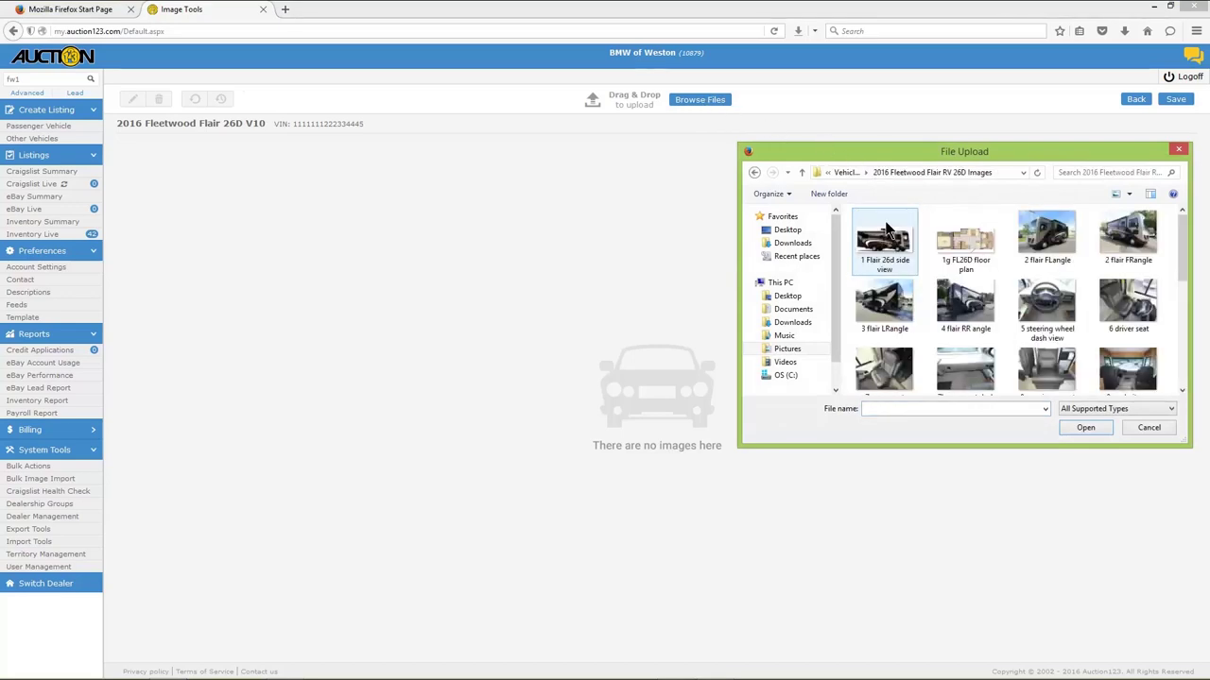
Select the side view, floor plan, FLangle, FRangle, LRangle and remaining photos.
left_click(885, 230)
left_click(964, 234, "ctrl")
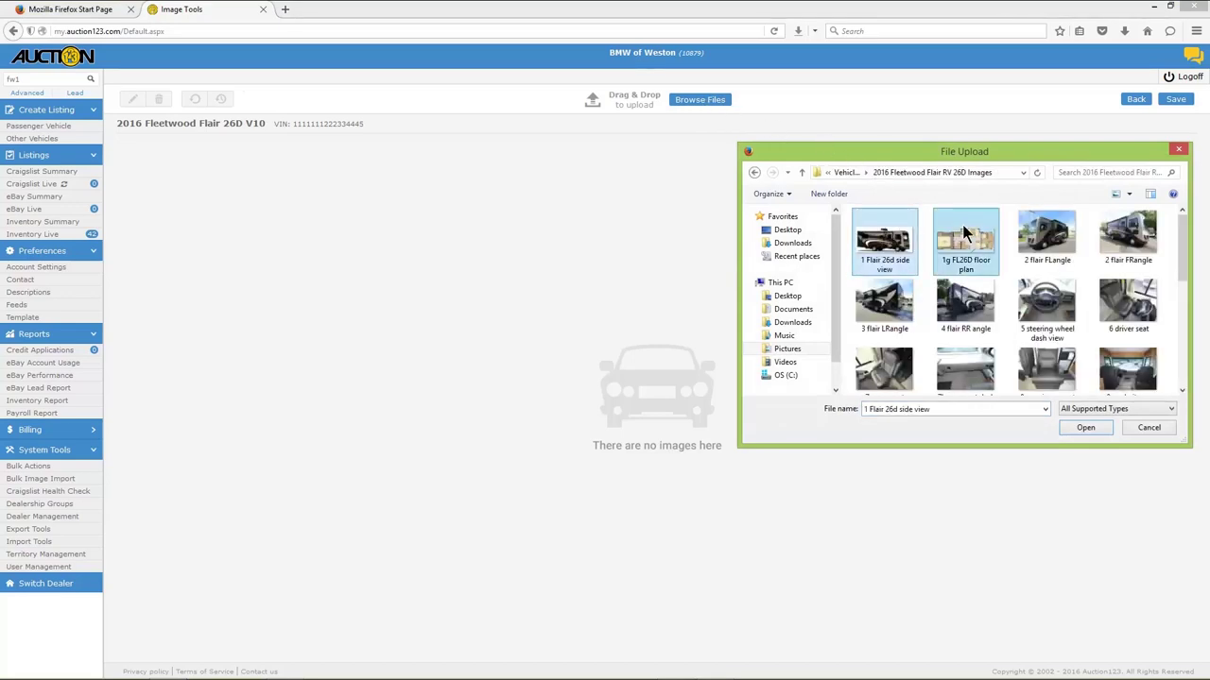
left_click(1040, 241, "ctrl")
left_click(1130, 244, "ctrl")
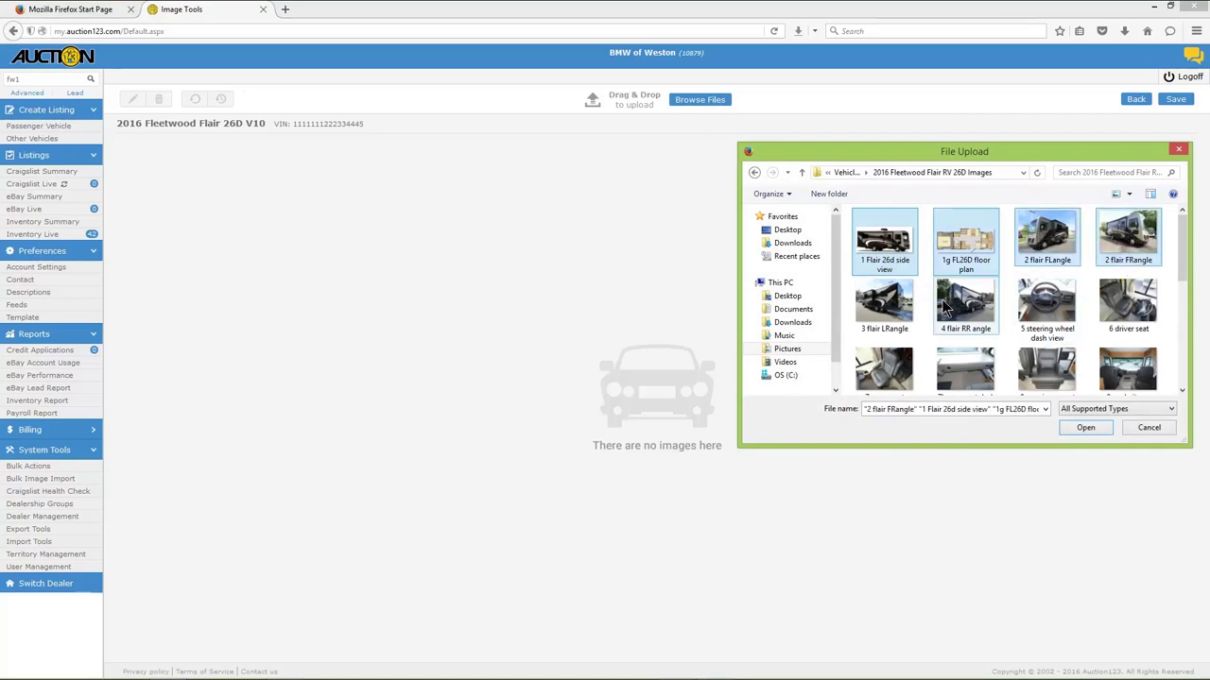
left_click(900, 312, "ctrl")
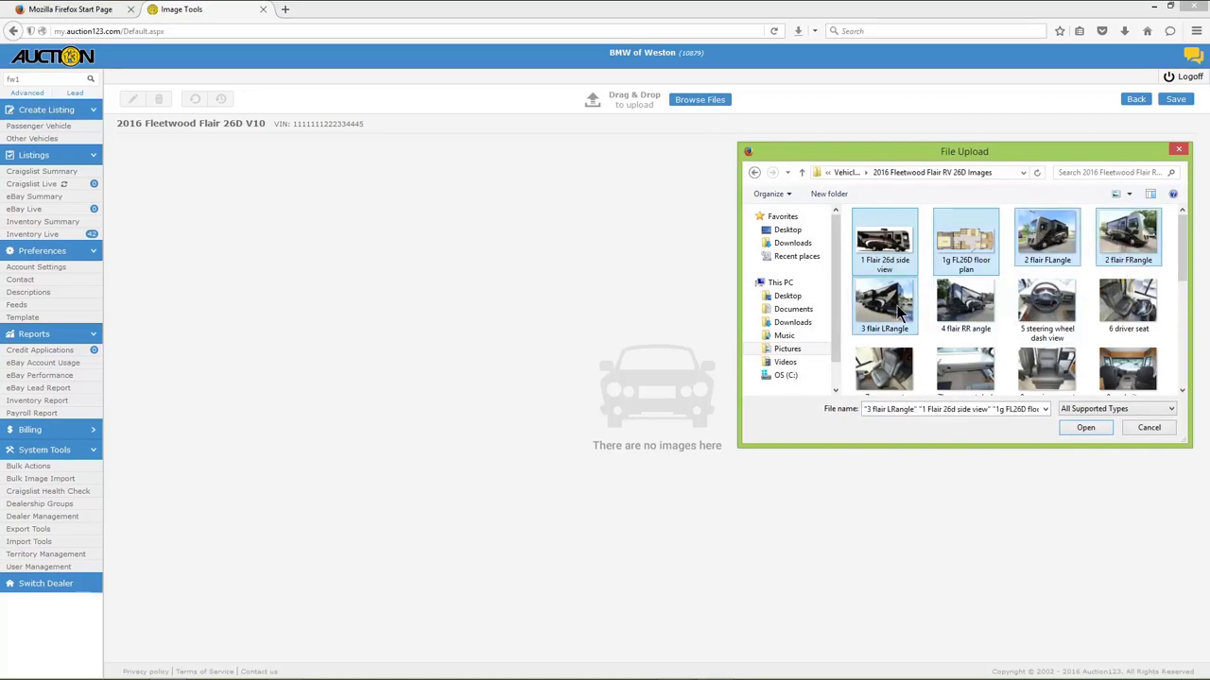
key("ctrl+shift+Right")
key("ctrl+shift+Right")
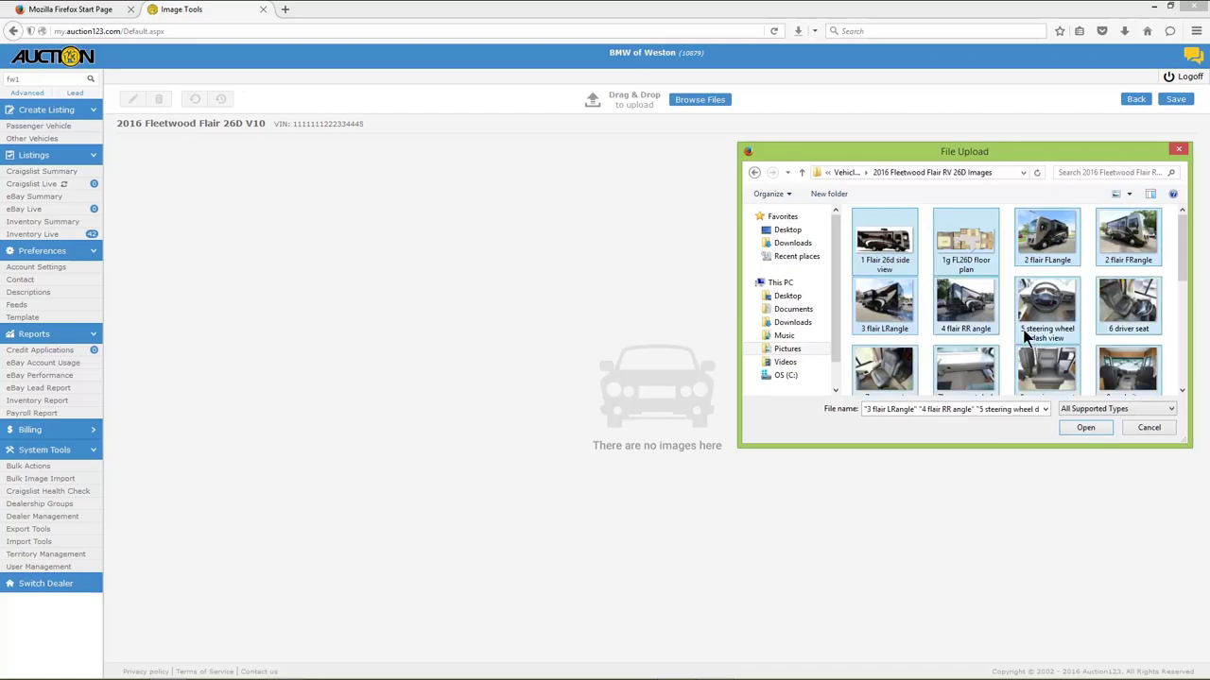
Upload the selected photos, then edit the stereo panel photo and save it to the gallery.
left_click(1084, 430)
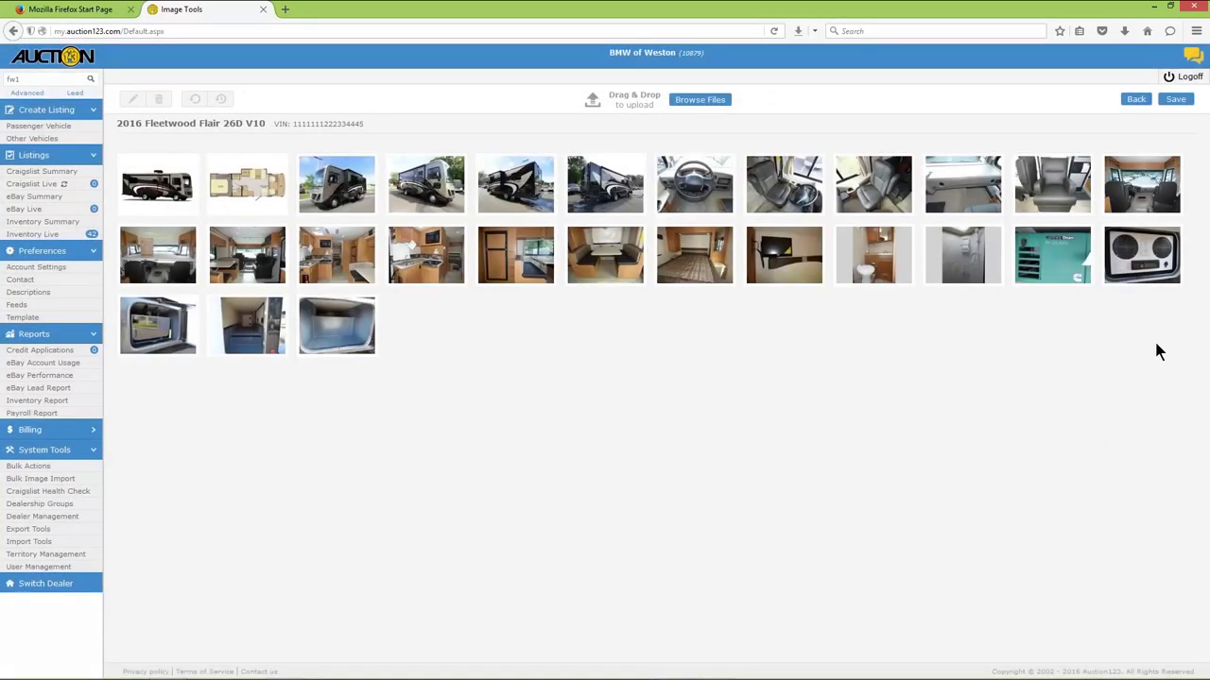
mouse_move(1171, 251)
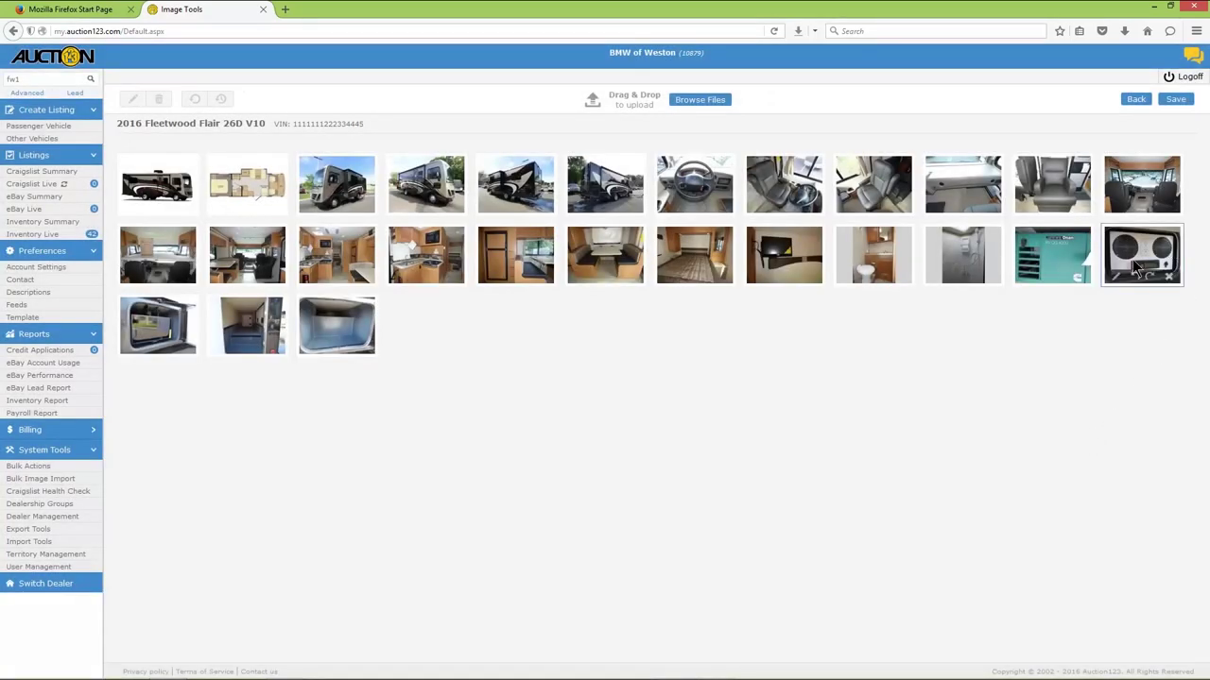
left_click(1119, 279)
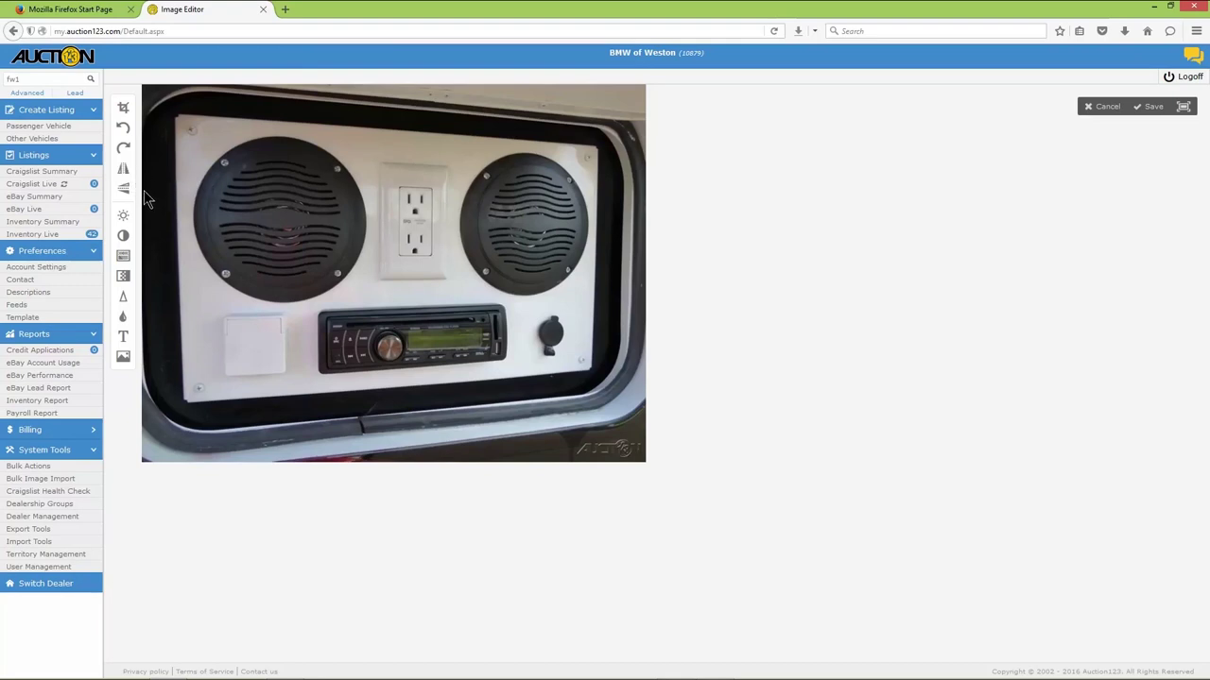
mouse_move(136, 245)
left_click(1150, 107)
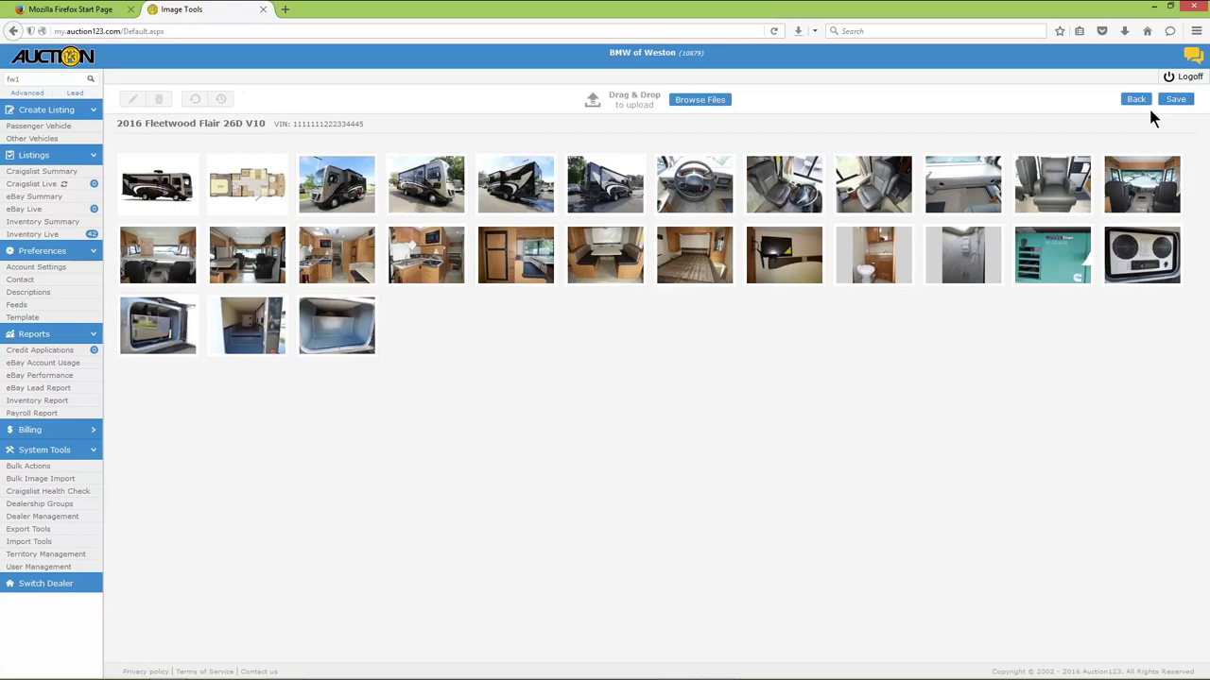
Drag the cab interior photo one slot left, ahead of the seat photo.
mouse_move(1151, 176)
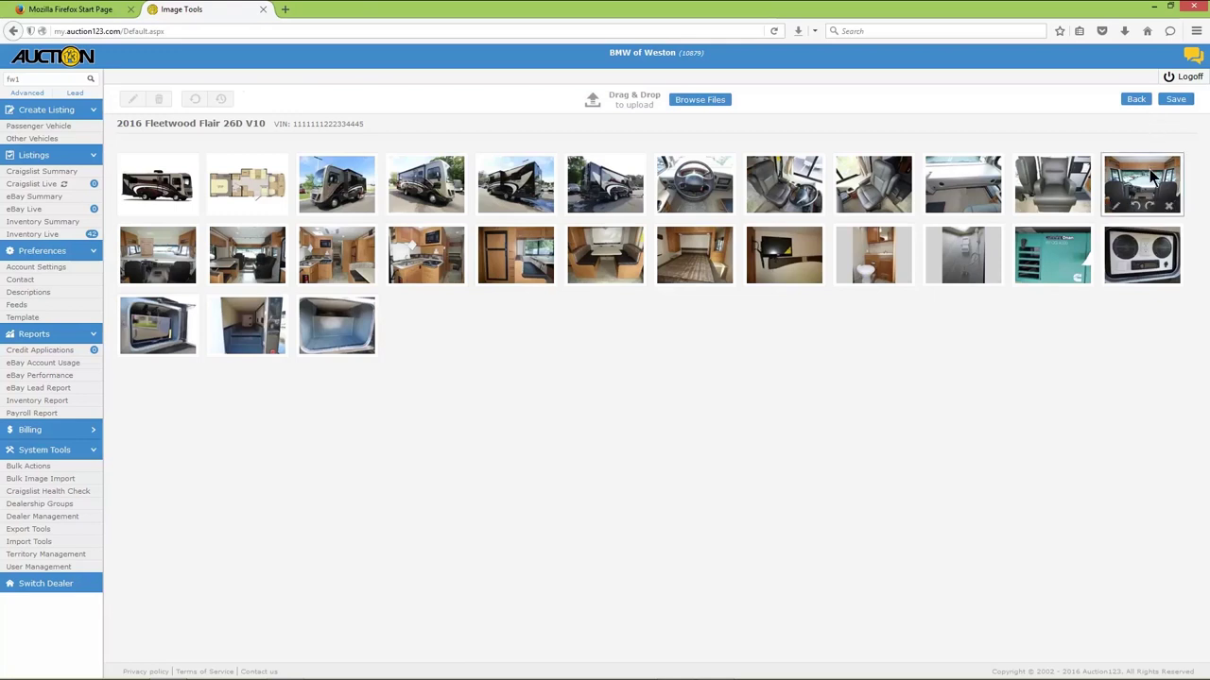
left_click_drag(1151, 175, 1038, 178)
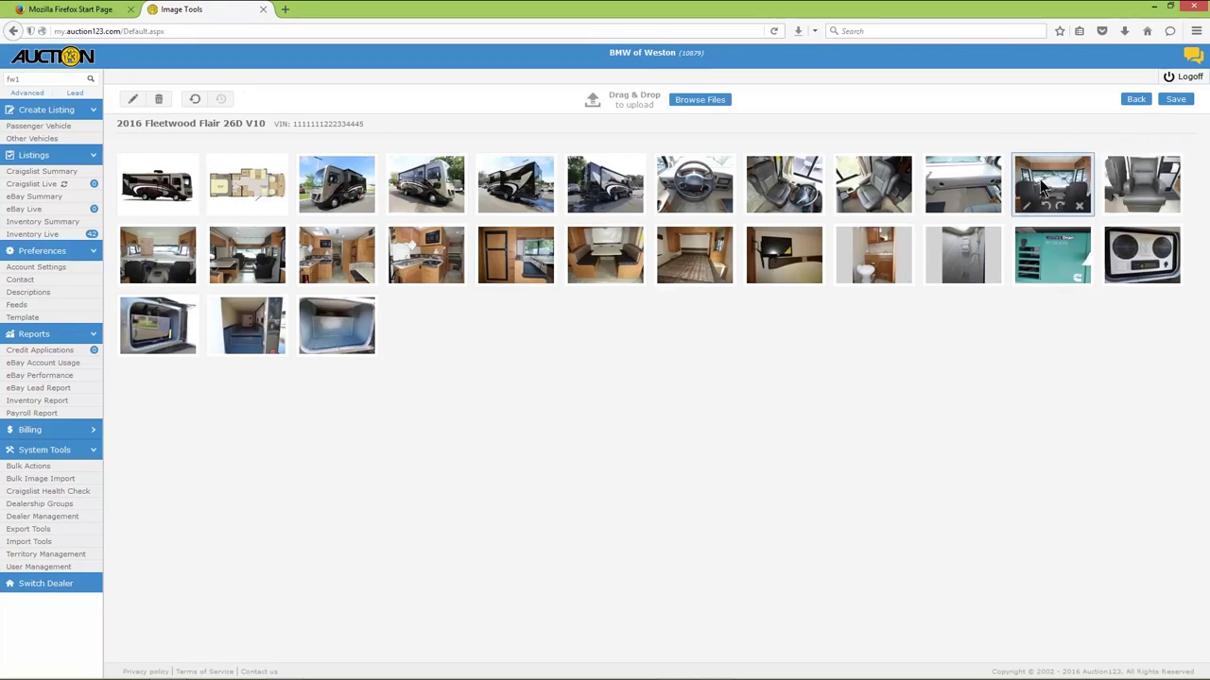